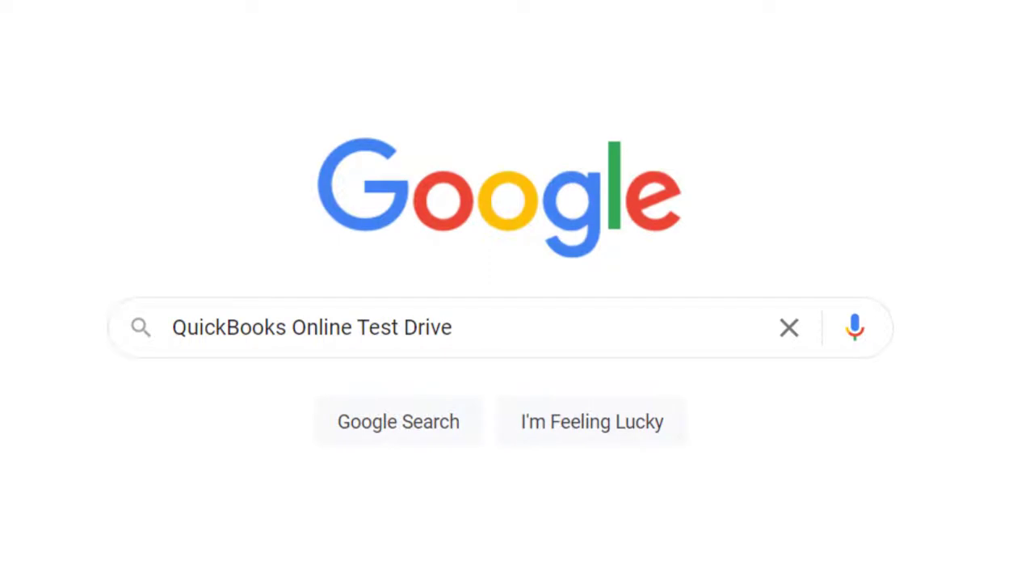
Search Google for 'QuickBooks Online Test Drive' and open Intuit's 'Test drive QuickBooks Online' article.
{"action": "left_click", "coordinate": [568, 326]}
{"action": "key", "text": "Return"}
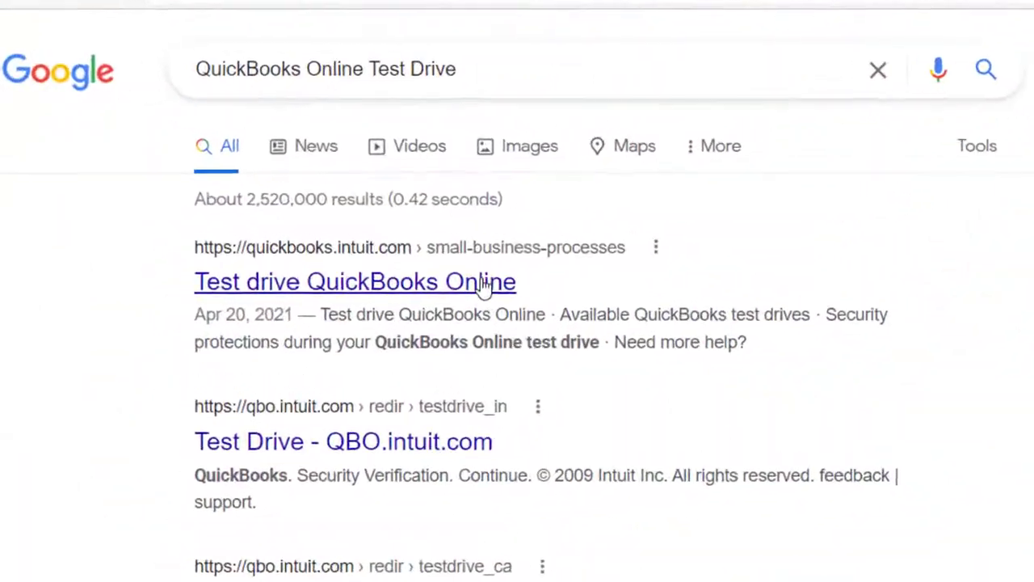
{"action": "left_click", "coordinate": [485, 287]}
{"action": "scroll", "coordinate": [368, 315], "scroll_direction": "down", "scroll_amount": 4}
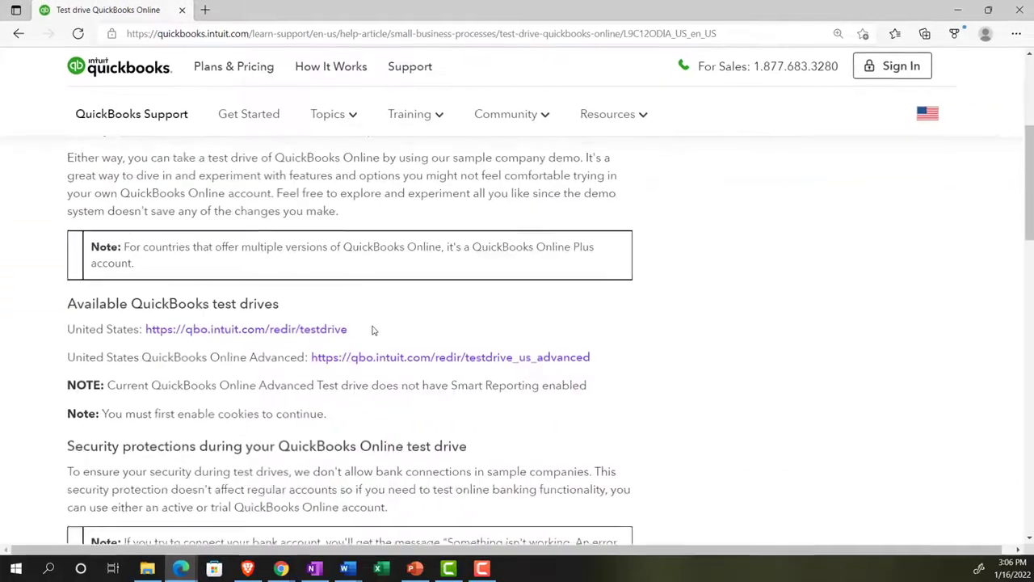
Launch the United States test drive to load the Craig's Design and Landscaping Services dashboard.
{"action": "left_click", "coordinate": [236, 329]}
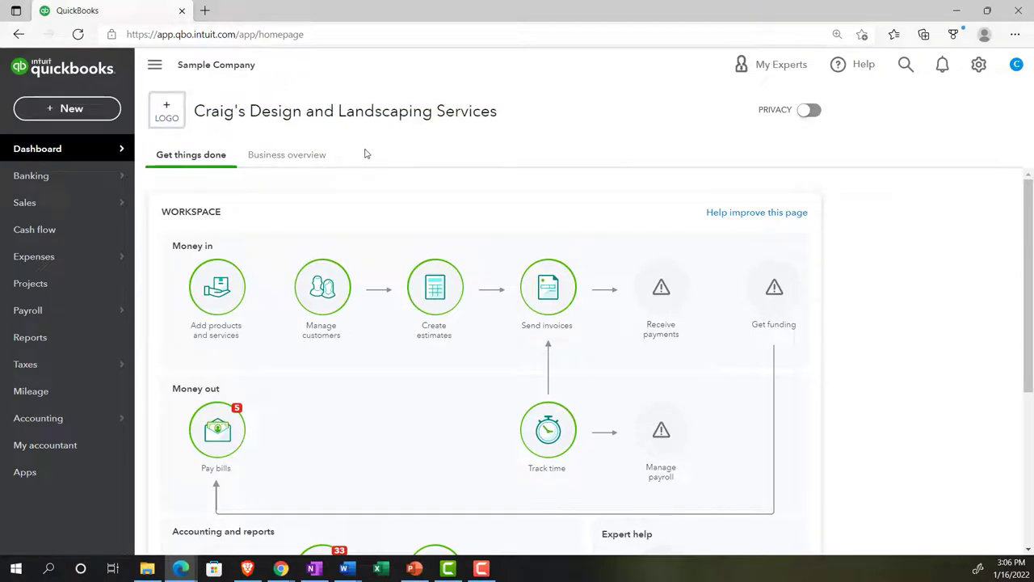
Zoom the sample dashboard to 125%, glance at the Get Great Guitars window, then return.
{"action": "key", "text": "ctrl+plus"}
{"action": "key", "text": "ctrl+plus"}
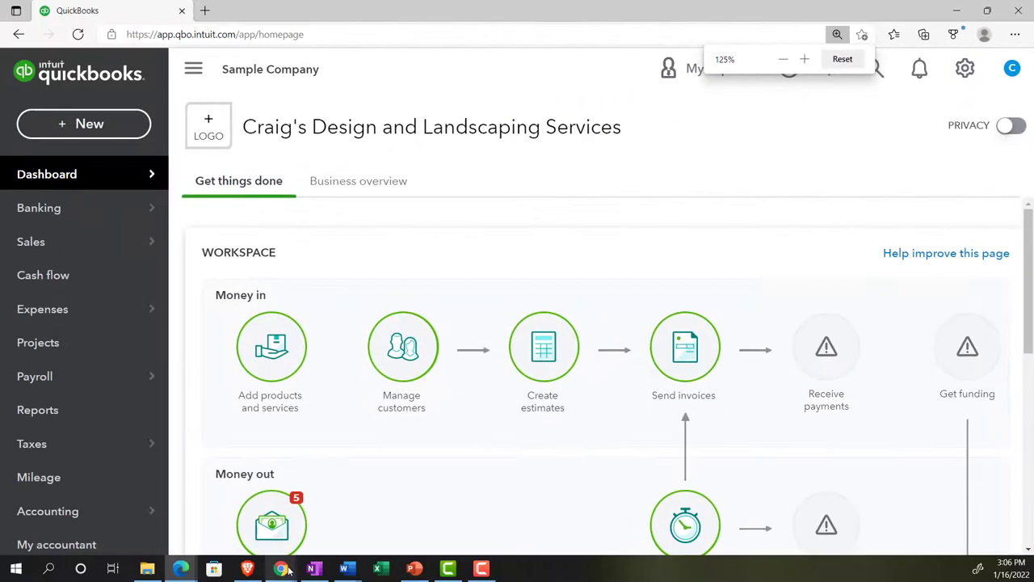
{"action": "mouse_move", "coordinate": [288, 570]}
{"action": "left_click", "coordinate": [310, 537]}
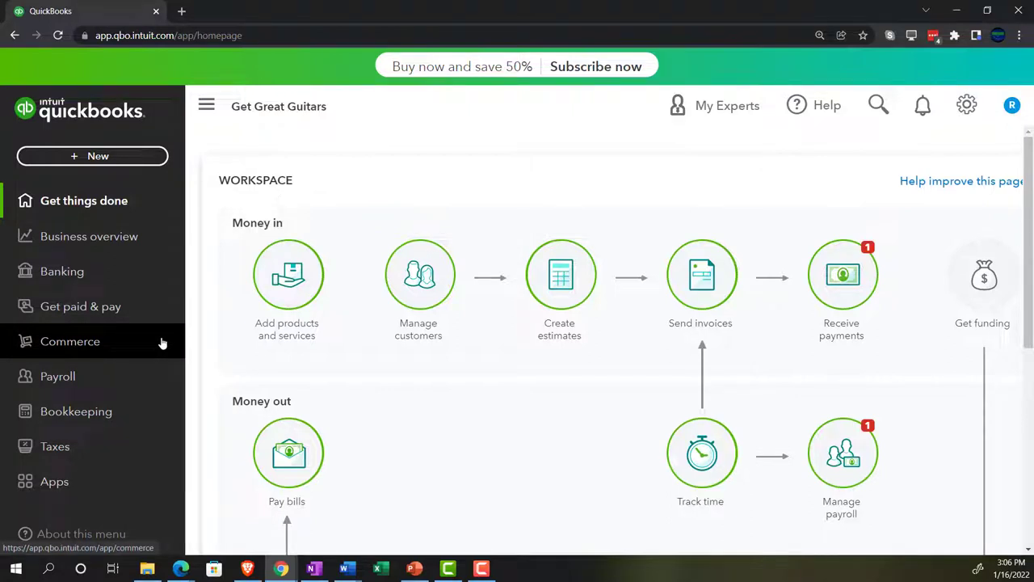
{"action": "left_click", "coordinate": [182, 570]}
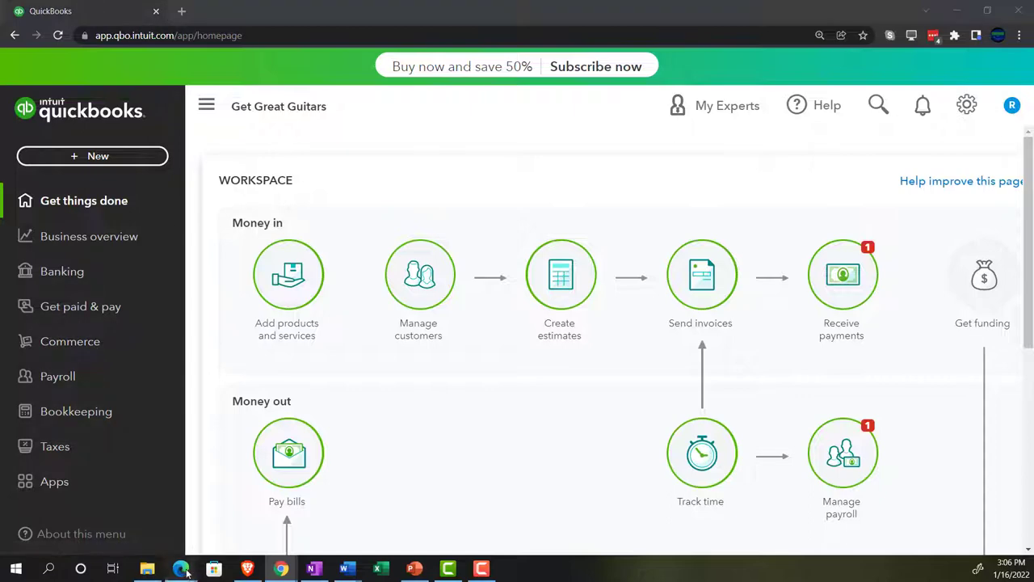
{"action": "left_click", "coordinate": [172, 530]}
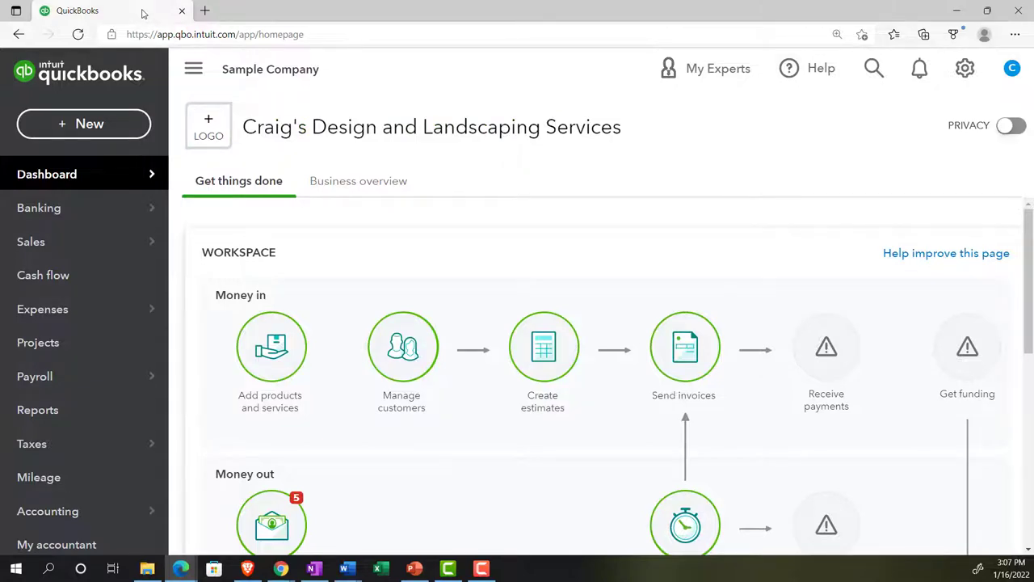
Duplicate the QuickBooks tab three times so the sample company is open in four tabs.
{"action": "right_click", "coordinate": [144, 13]}
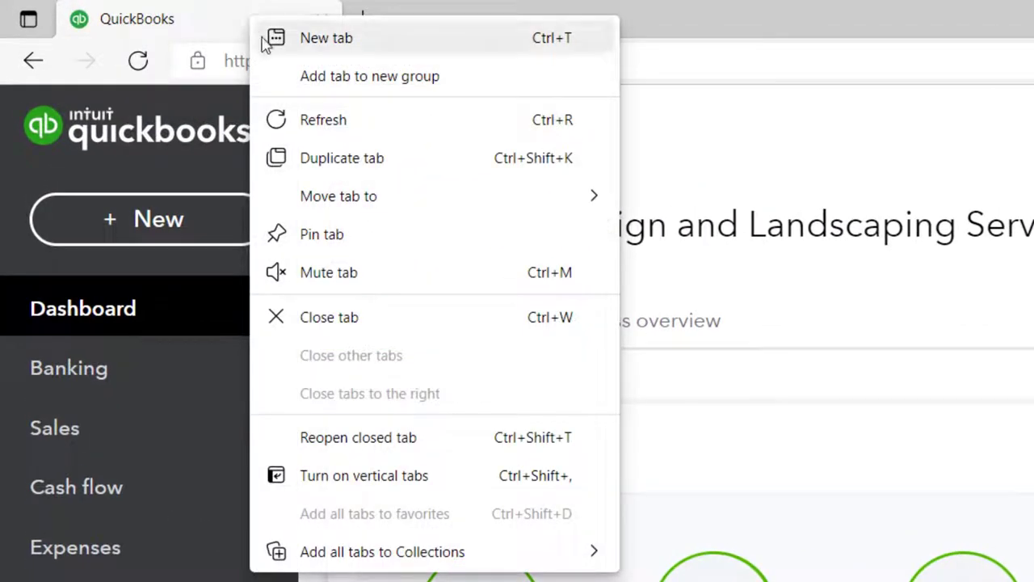
{"action": "left_click", "coordinate": [302, 158]}
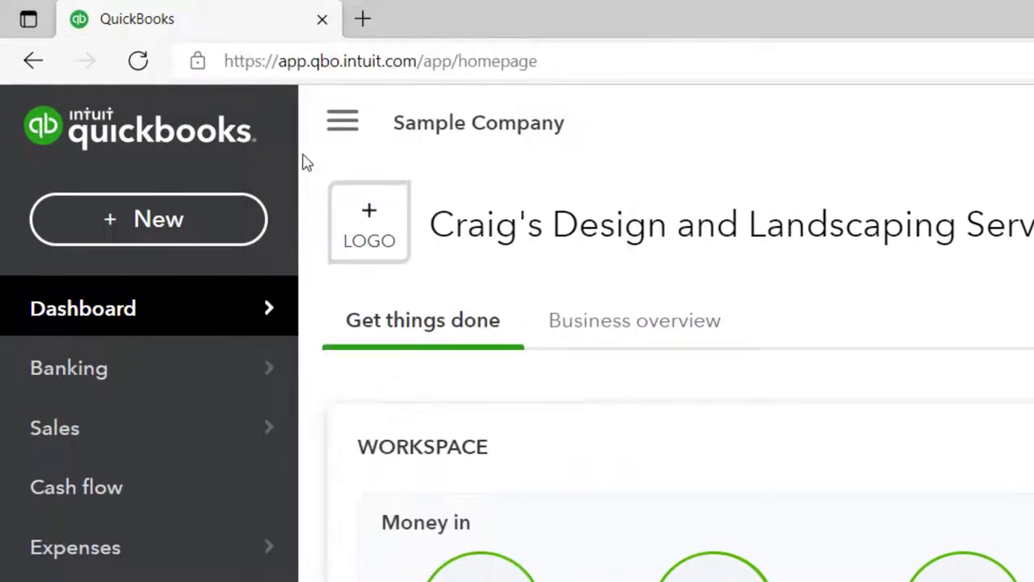
{"action": "left_click", "coordinate": [253, 26]}
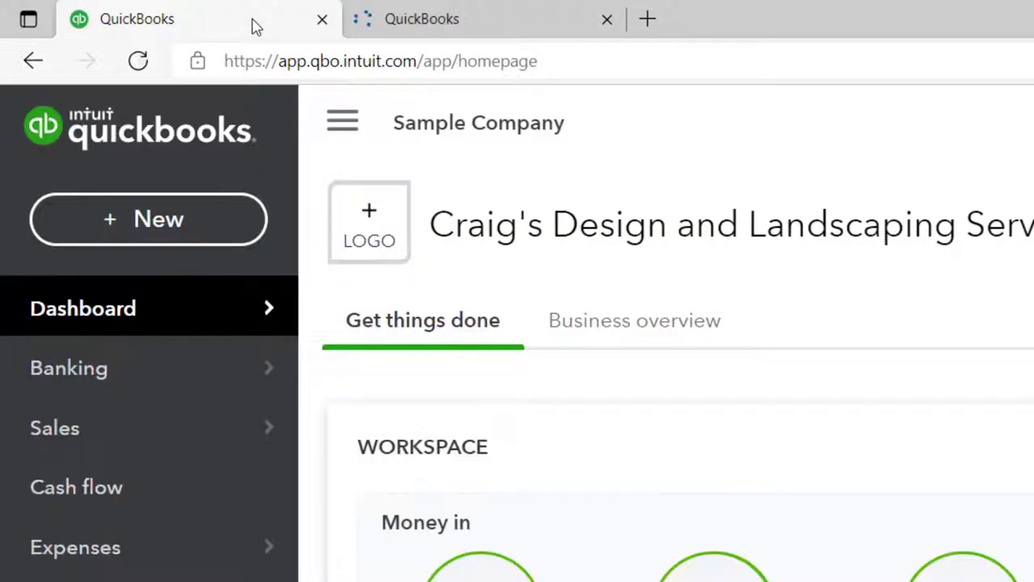
{"action": "right_click", "coordinate": [253, 25]}
{"action": "left_click", "coordinate": [302, 157]}
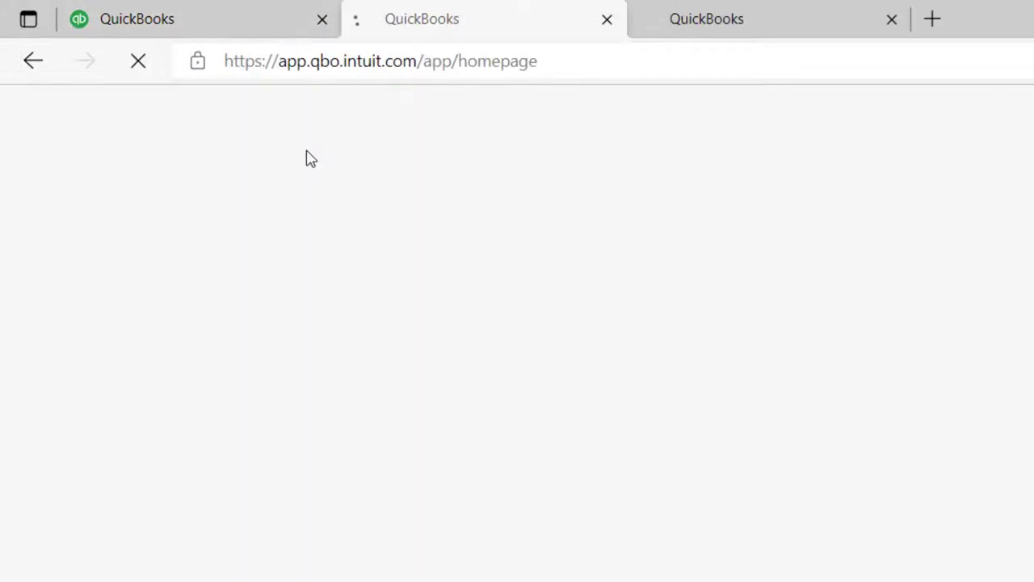
{"action": "left_click", "coordinate": [253, 26]}
{"action": "right_click", "coordinate": [251, 25]}
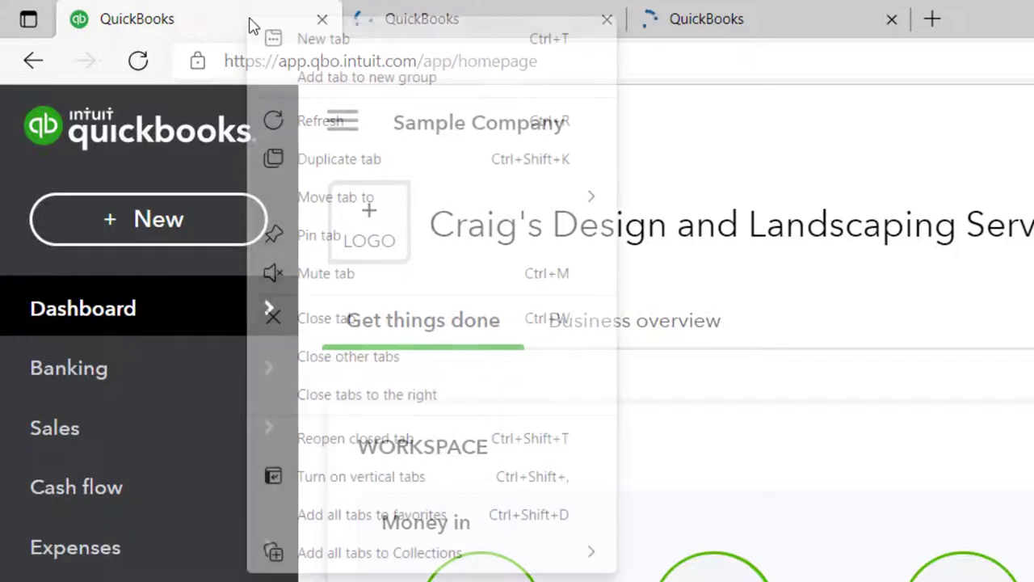
{"action": "left_click", "coordinate": [302, 158]}
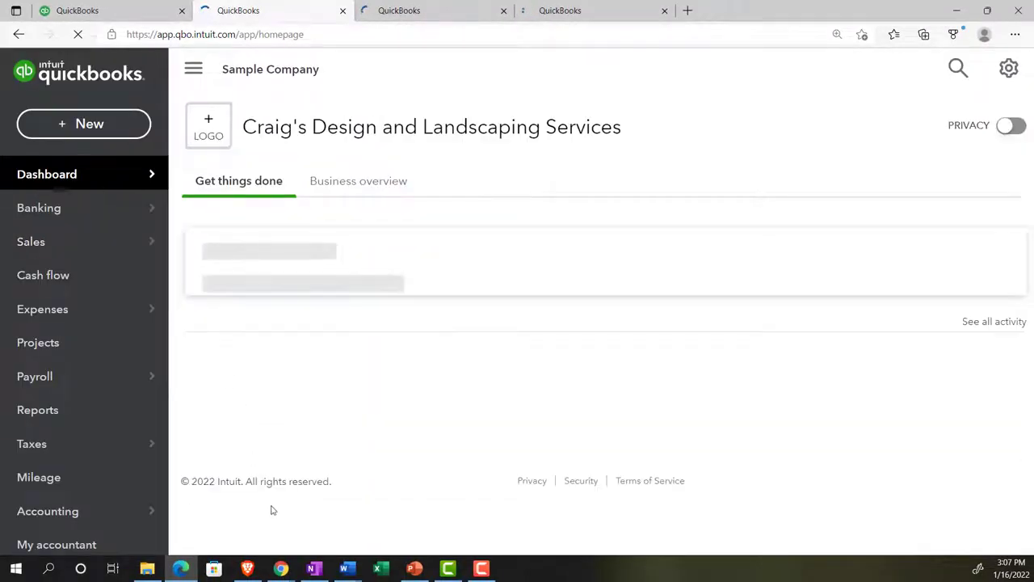
{"action": "left_click", "coordinate": [282, 569]}
Check Business overview and the gear menu in Get Great Guitars, then open the sample company's Reports page.
{"action": "left_click", "coordinate": [331, 514]}
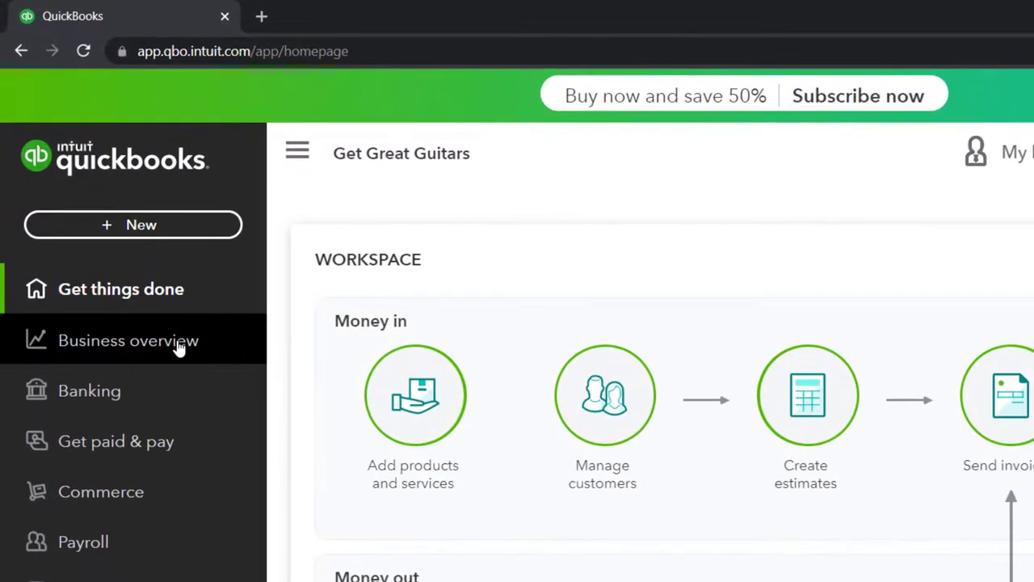
{"action": "left_click", "coordinate": [178, 344]}
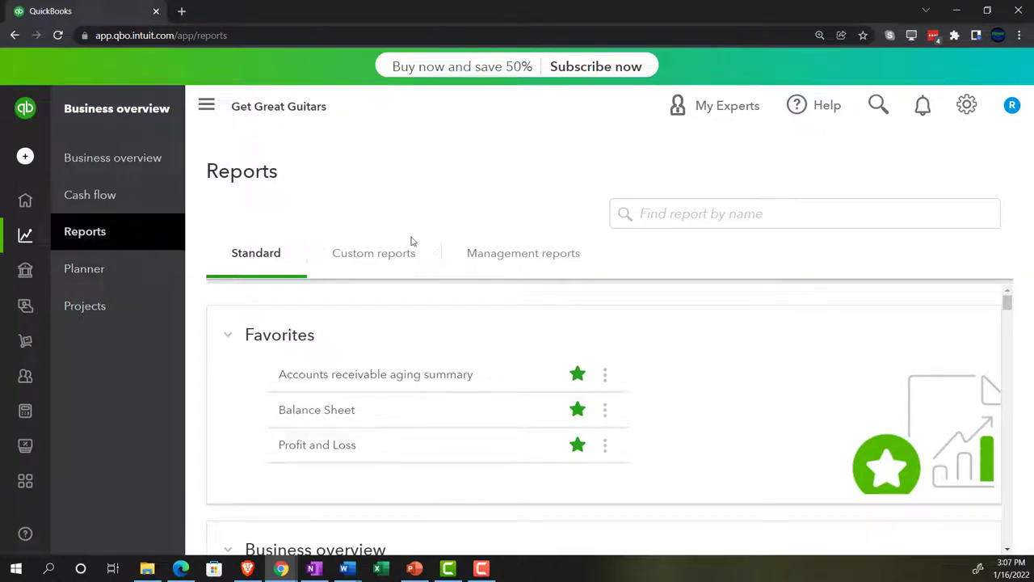
{"action": "left_click", "coordinate": [967, 107]}
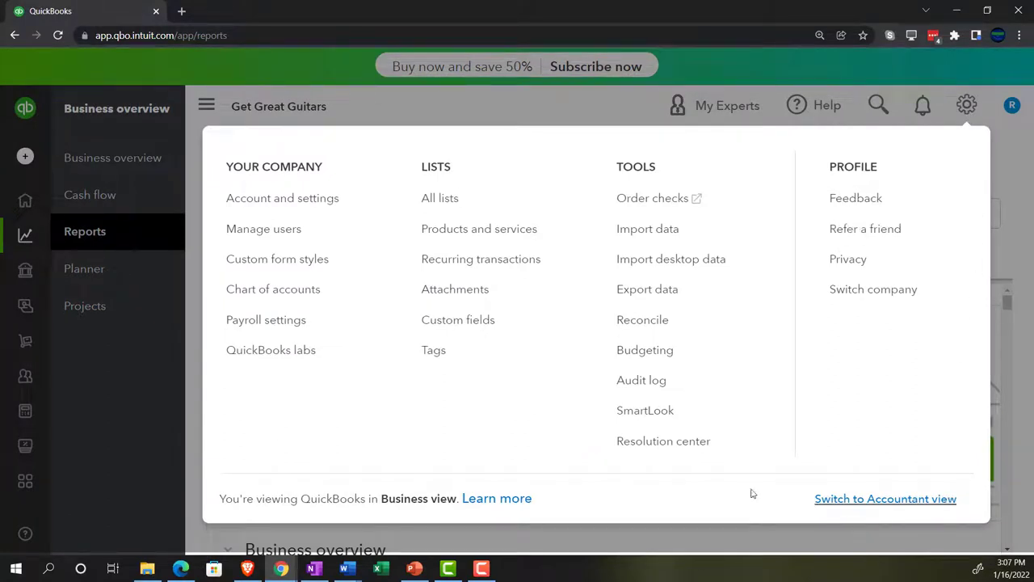
{"action": "left_click", "coordinate": [181, 569]}
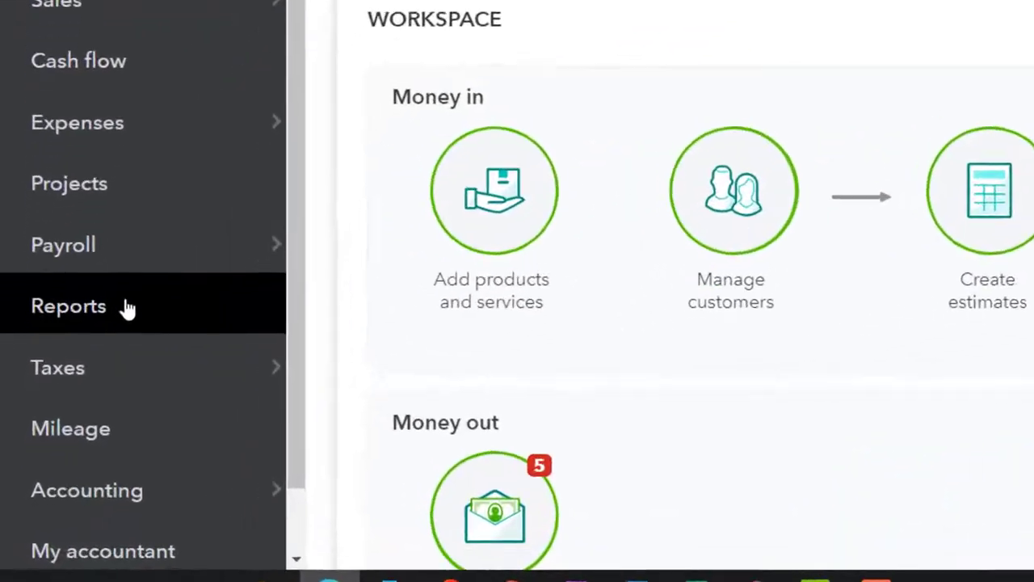
{"action": "left_click", "coordinate": [140, 285]}
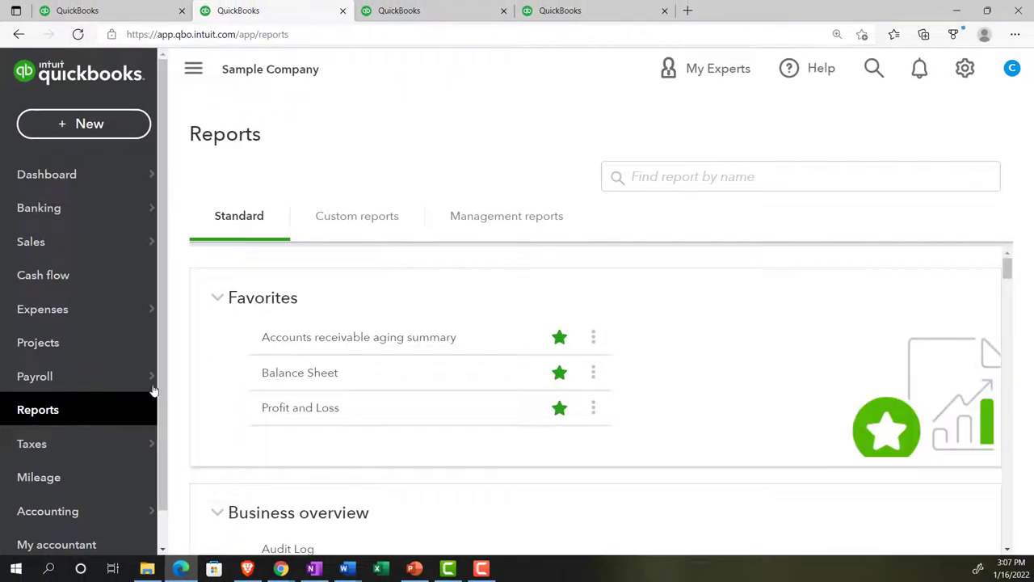
Run the Balance Sheet for 01/01/2021 to 12/31/2021 and collapse the sidebar to widen it.
{"action": "left_click", "coordinate": [277, 379]}
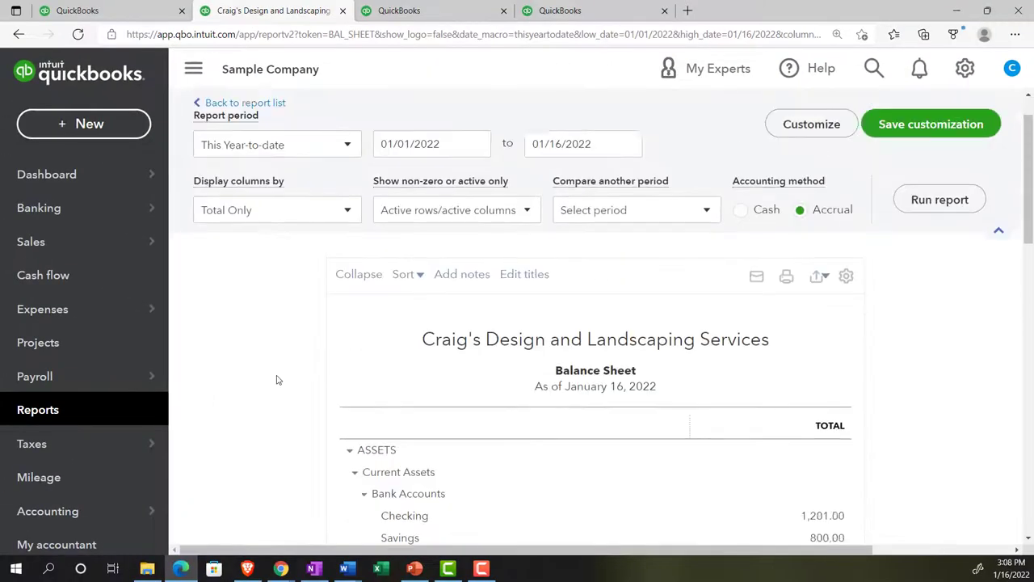
{"action": "left_click", "coordinate": [441, 198]}
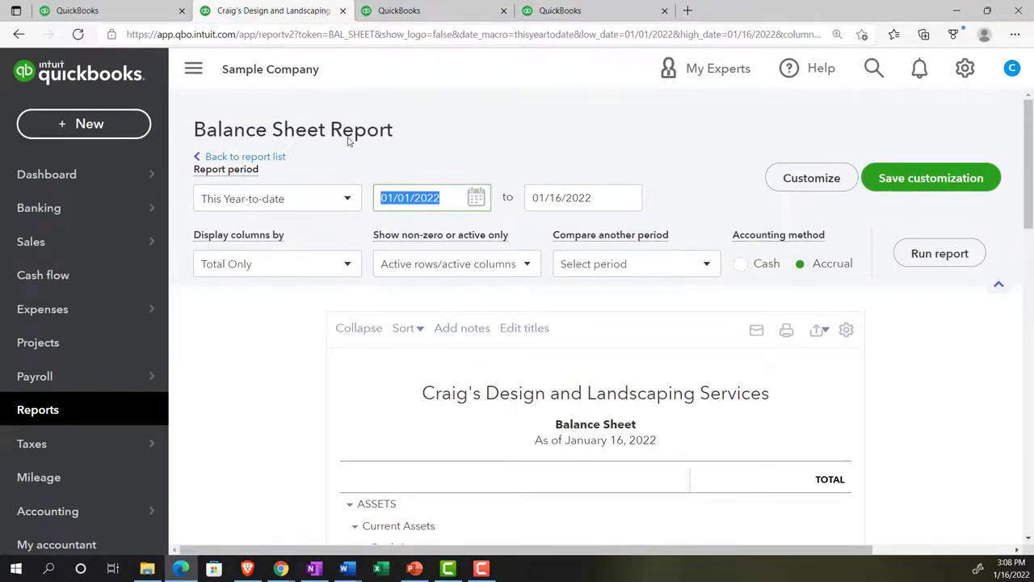
{"action": "type", "text": "01/01/2021"}
{"action": "key", "text": "Tab"}
{"action": "type", "text": "1"}
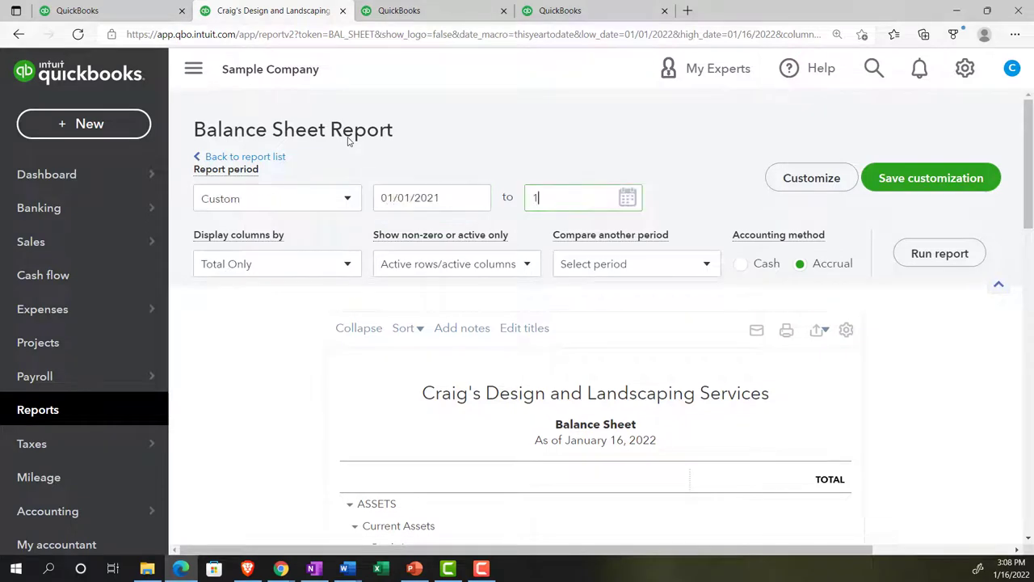
{"action": "type", "text": "2/31/2021"}
{"action": "key", "text": "Tab"}
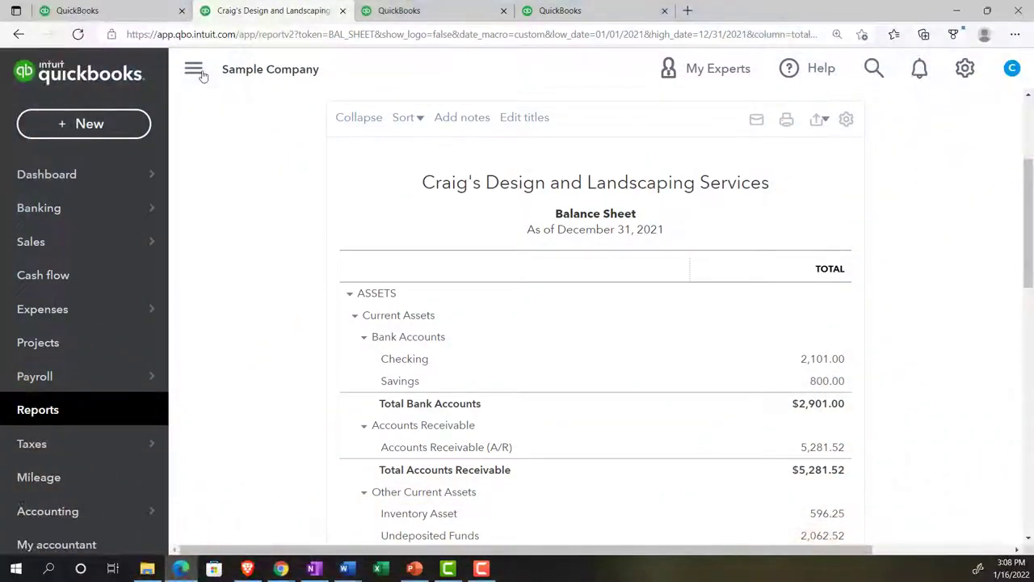
{"action": "left_click", "coordinate": [194, 68]}
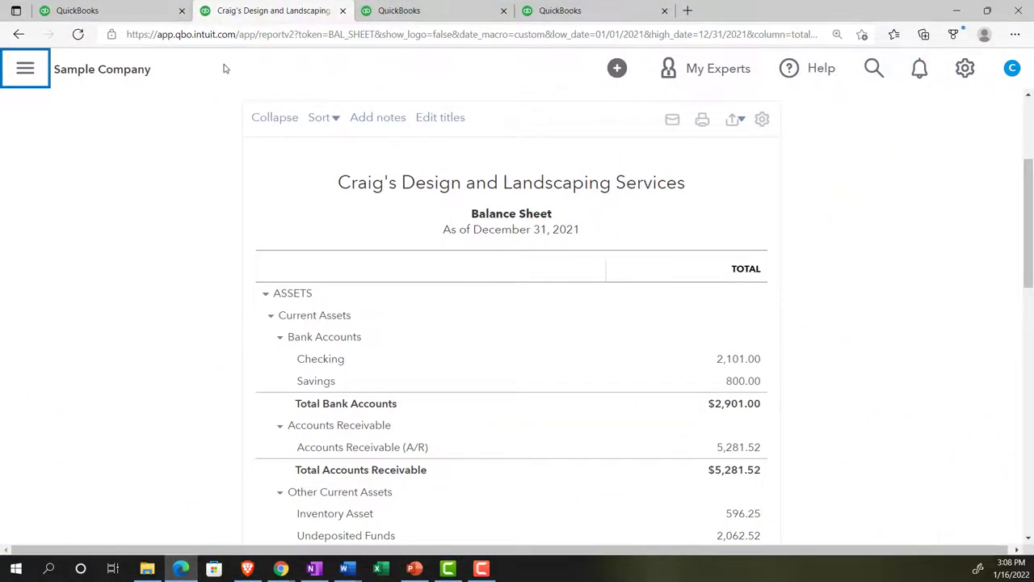
{"action": "left_click", "coordinate": [378, 17]}
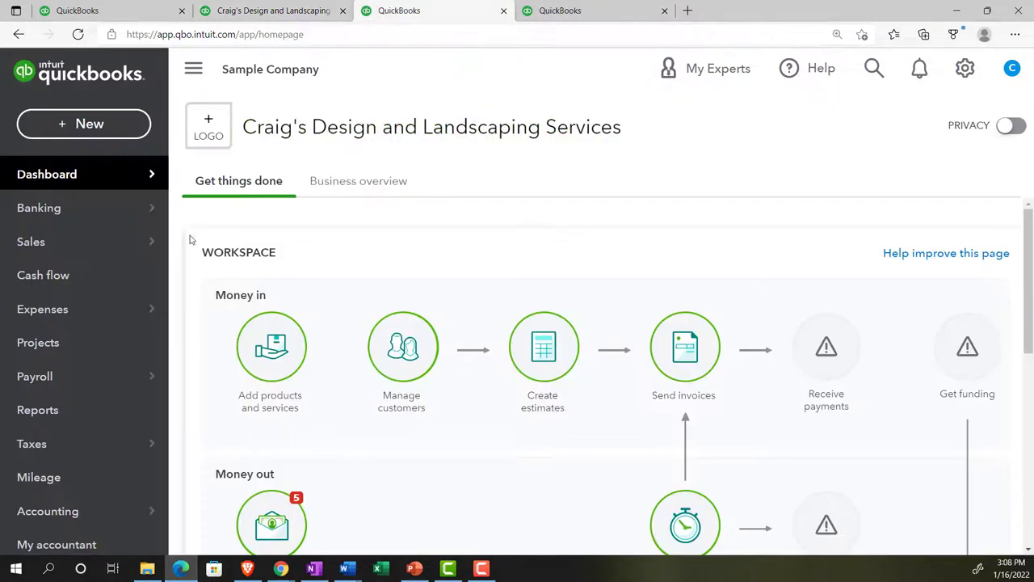
Run the Profit and Loss report for 01/01/2021 to 12/31/2021 and collapse the sidebar.
{"action": "left_click", "coordinate": [65, 418]}
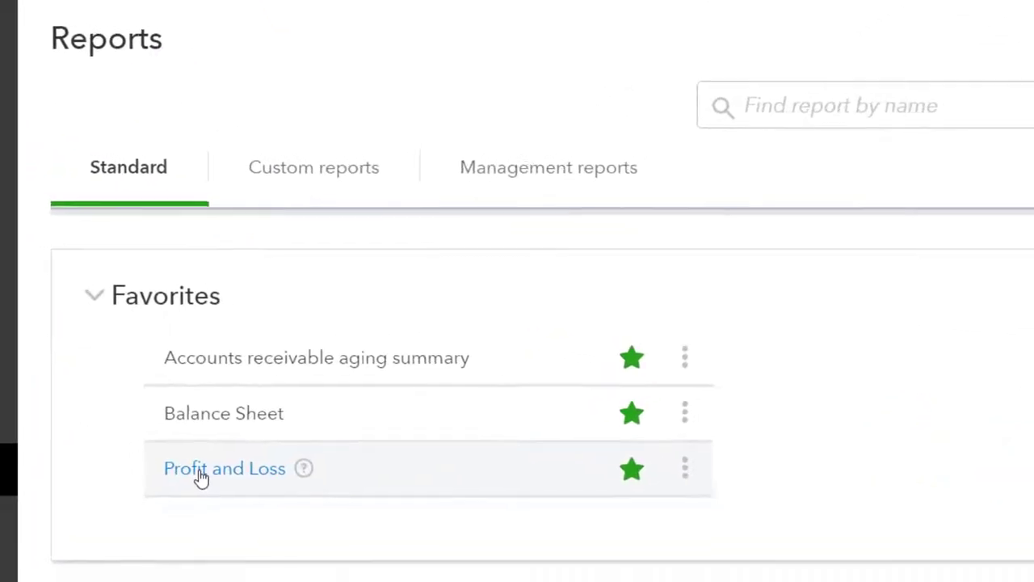
{"action": "left_click", "coordinate": [191, 483]}
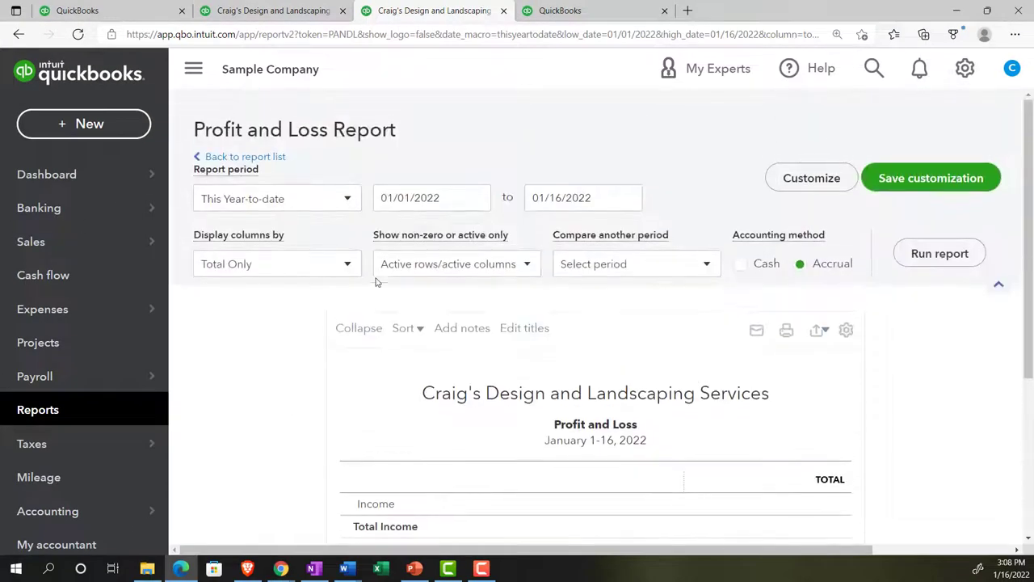
{"action": "left_click", "coordinate": [439, 197]}
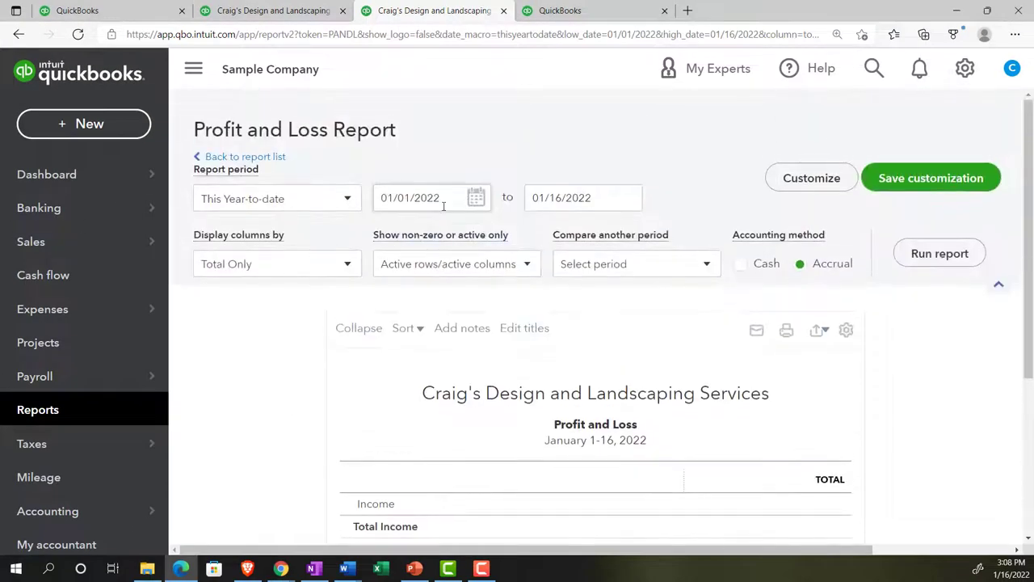
{"action": "left_click_drag", "start_coordinate": [439, 197], "coordinate": [342, 180]}
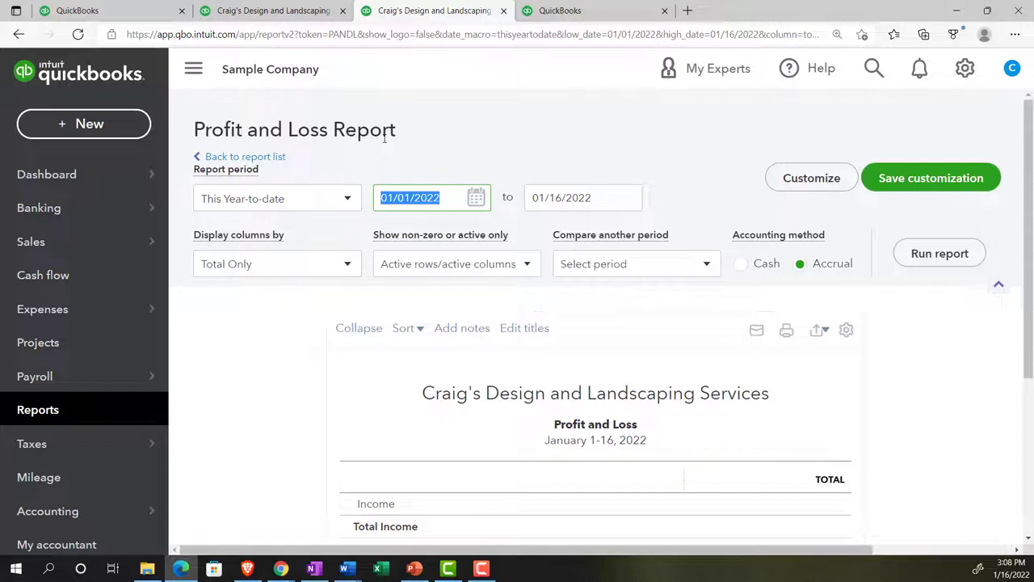
{"action": "type", "text": "01/01/2021"}
{"action": "key", "text": "Tab"}
{"action": "type", "text": "1"}
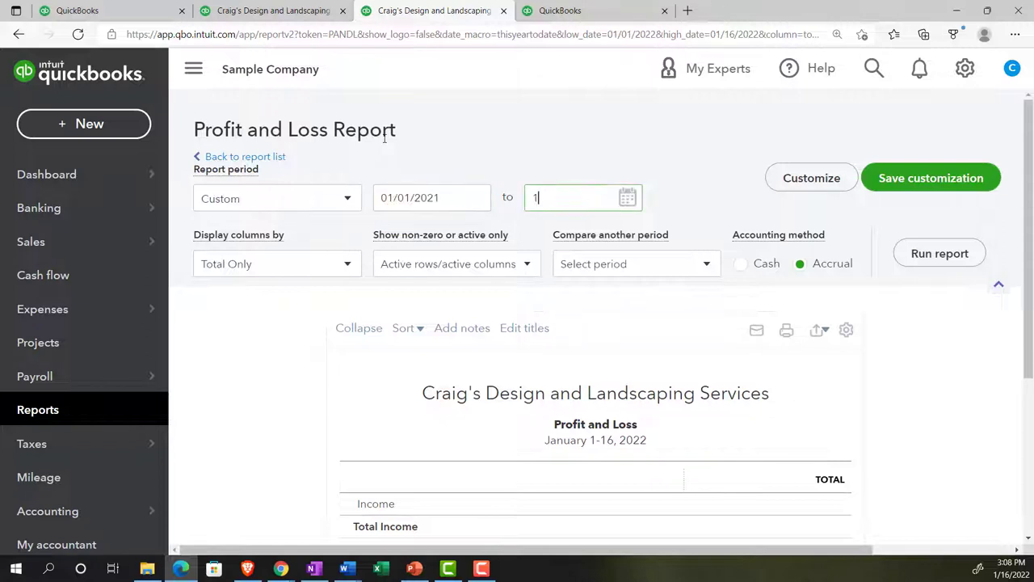
{"action": "type", "text": "2/31/2021"}
{"action": "key", "text": "Tab"}
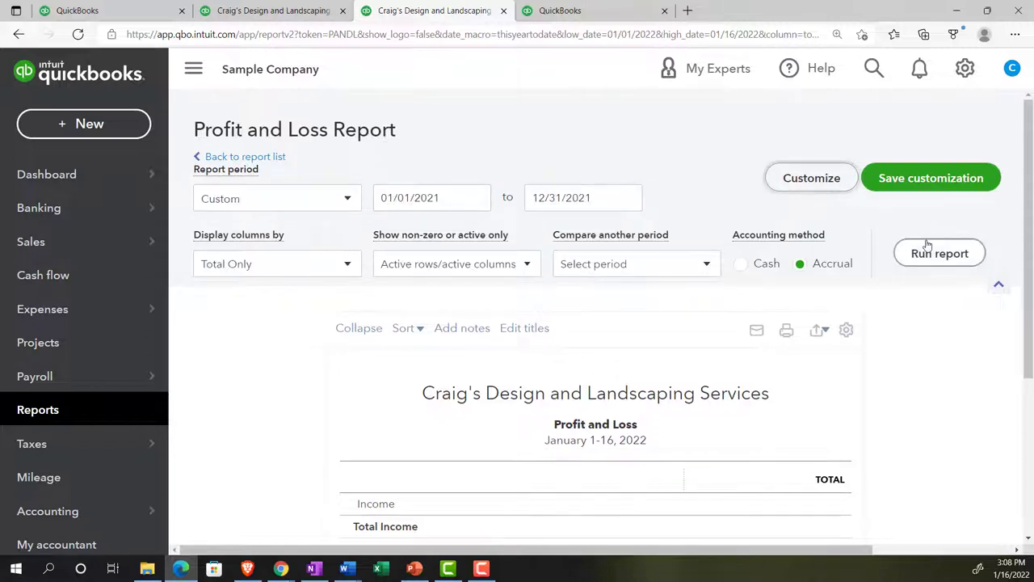
{"action": "left_click", "coordinate": [928, 244]}
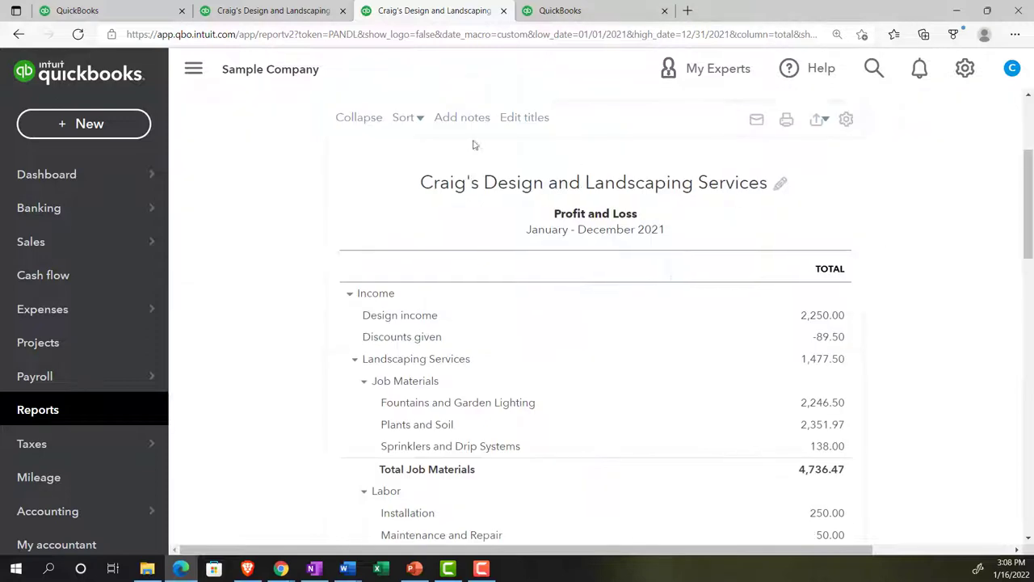
{"action": "left_click", "coordinate": [194, 69]}
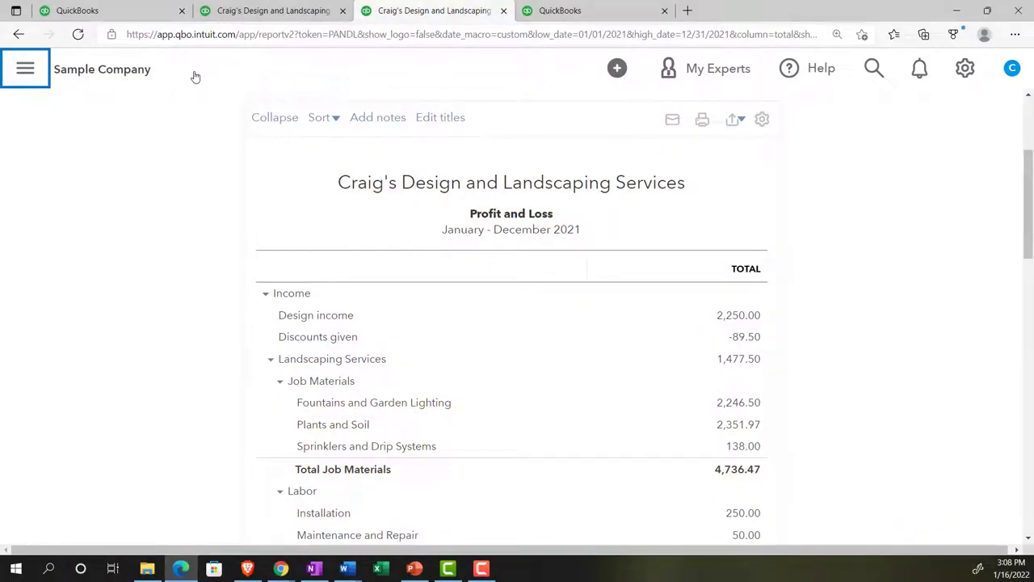
Zoom the 2021 Profit and Loss to 150% and scroll down to the Job Materials lines.
{"action": "key", "text": "ctrl+plus"}
{"action": "key", "text": "ctrl+plus"}
{"action": "key", "text": "ctrl+plus"}
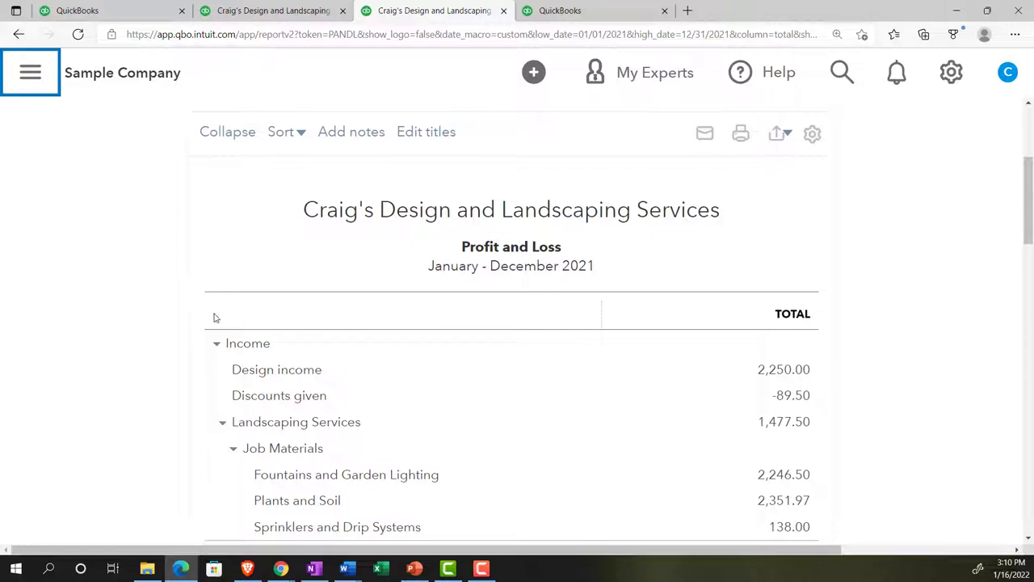
{"action": "scroll", "coordinate": [214, 317], "scroll_direction": "down", "scroll_amount": 1}
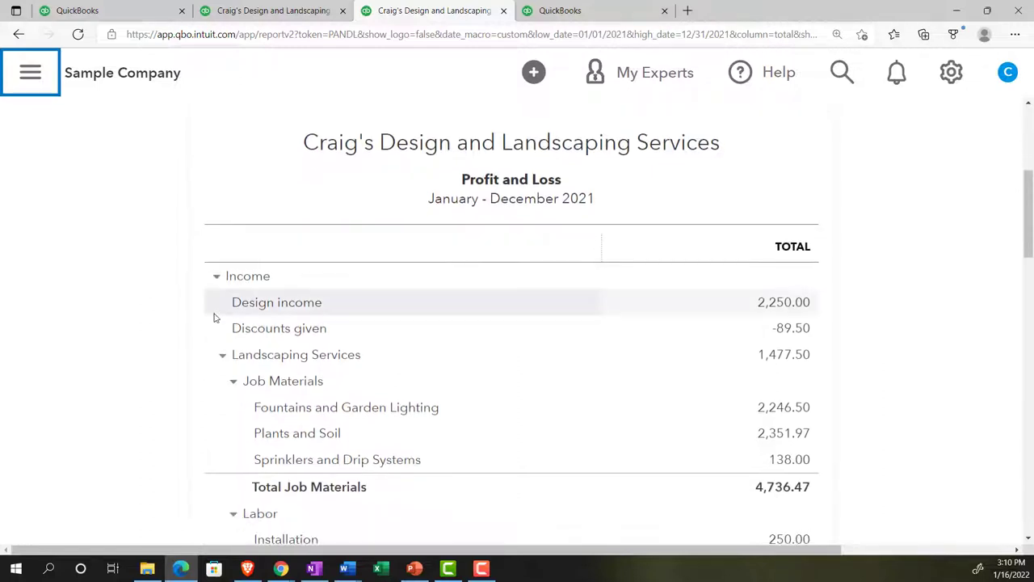
{"action": "scroll", "coordinate": [214, 318], "scroll_direction": "down", "scroll_amount": 1}
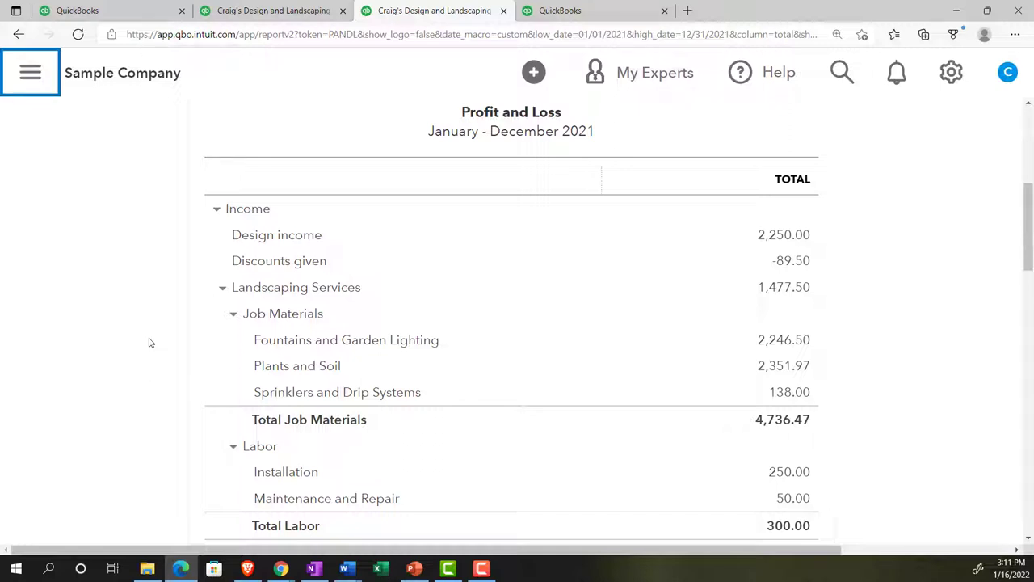
In the fourth tab, open the Reports page and try, then clear, a 'bu' report-name search.
{"action": "left_click", "coordinate": [598, 18]}
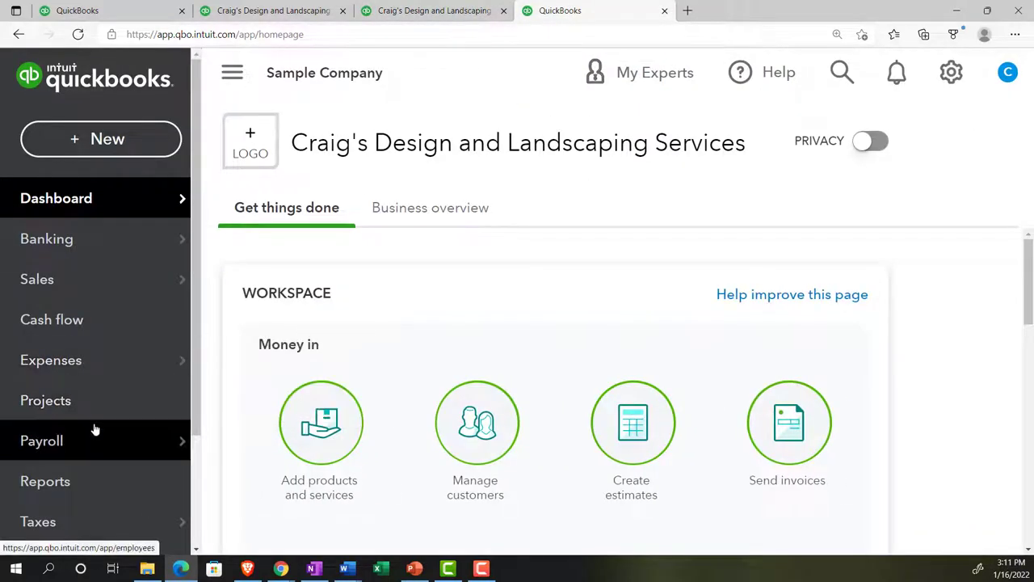
{"action": "left_click", "coordinate": [73, 481]}
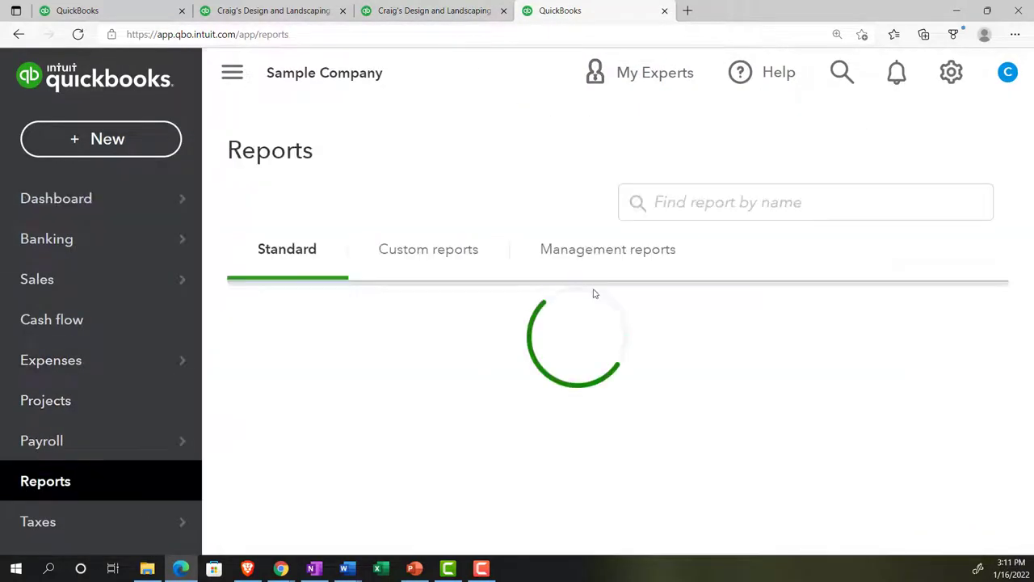
{"action": "left_click", "coordinate": [561, 202]}
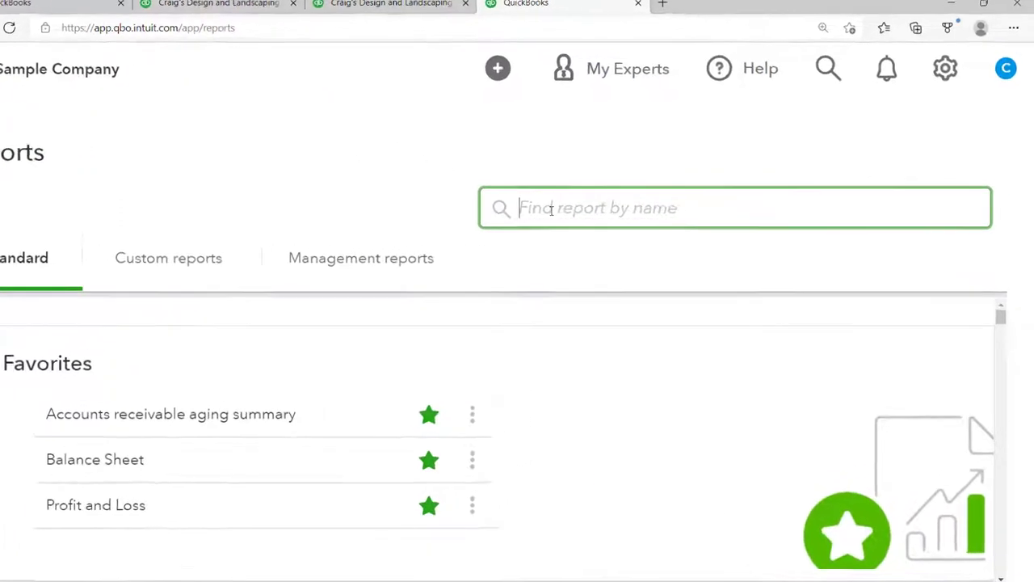
{"action": "type", "text": "bu"}
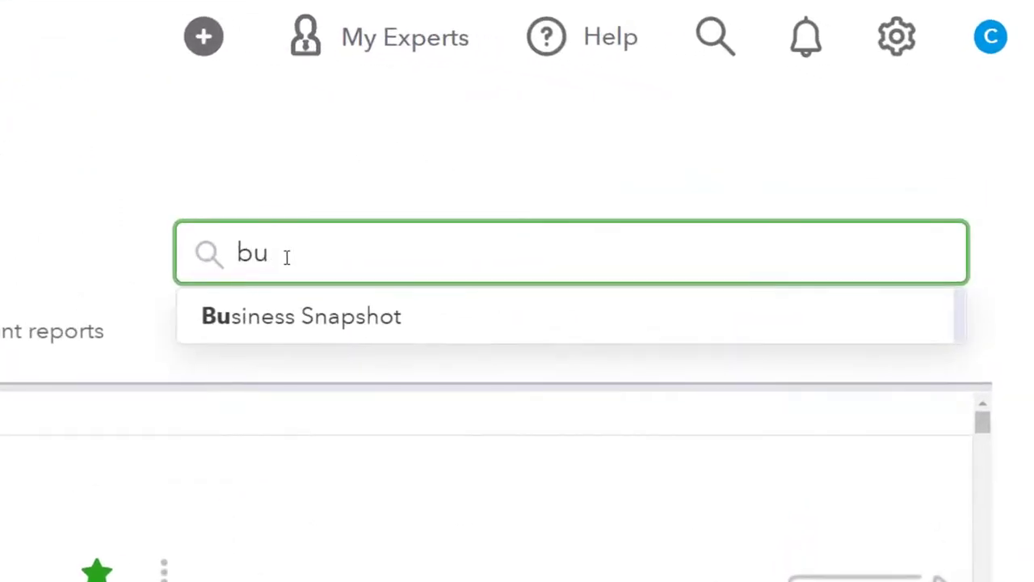
{"action": "key", "text": "BackSpace"}
{"action": "key", "text": "BackSpace"}
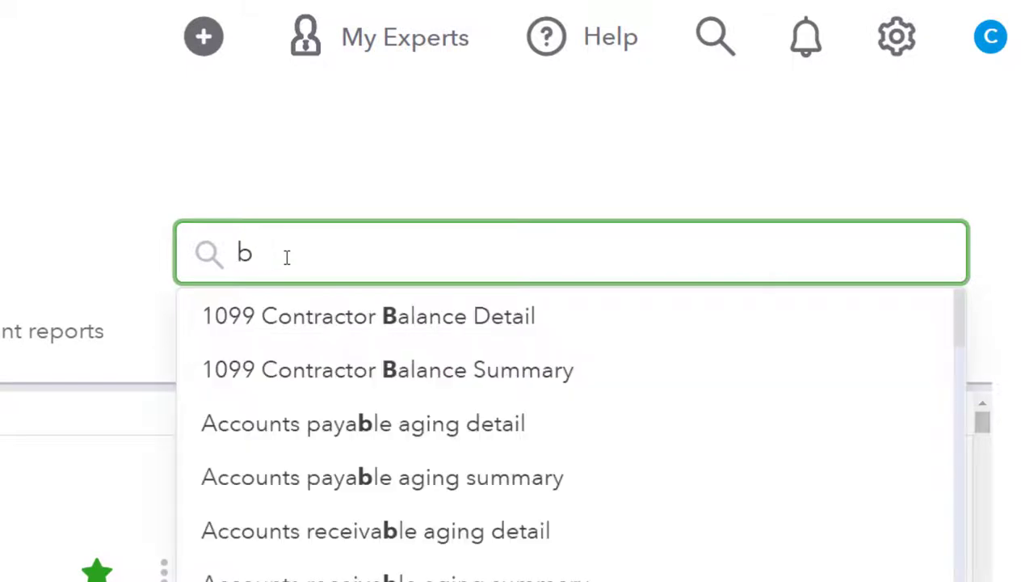
{"action": "left_click", "coordinate": [4, 178]}
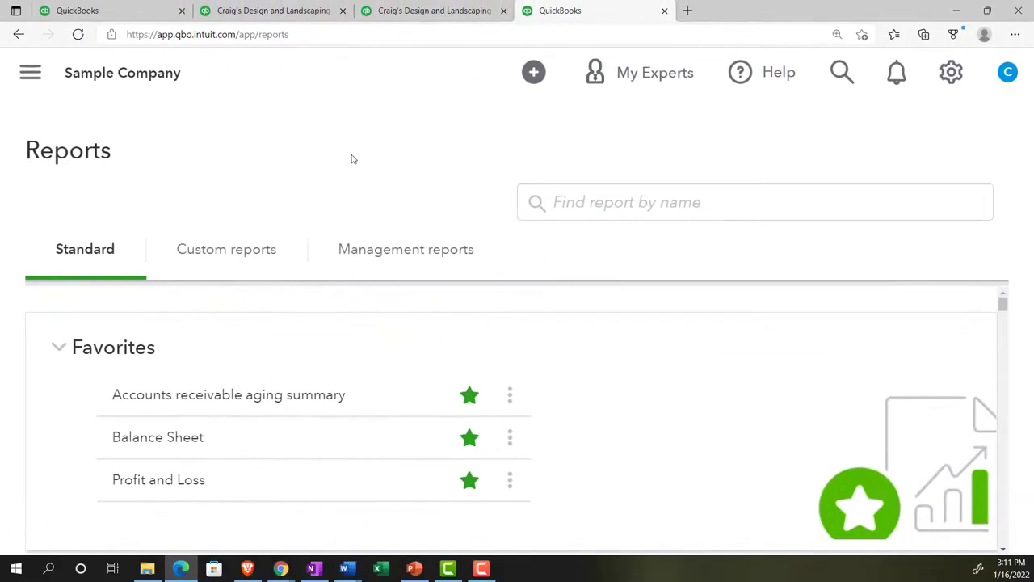
In the first tab, zoom out, go to Budgeting from the gear menu, and add an FY2022 monthly budget.
{"action": "left_click", "coordinate": [135, 18]}
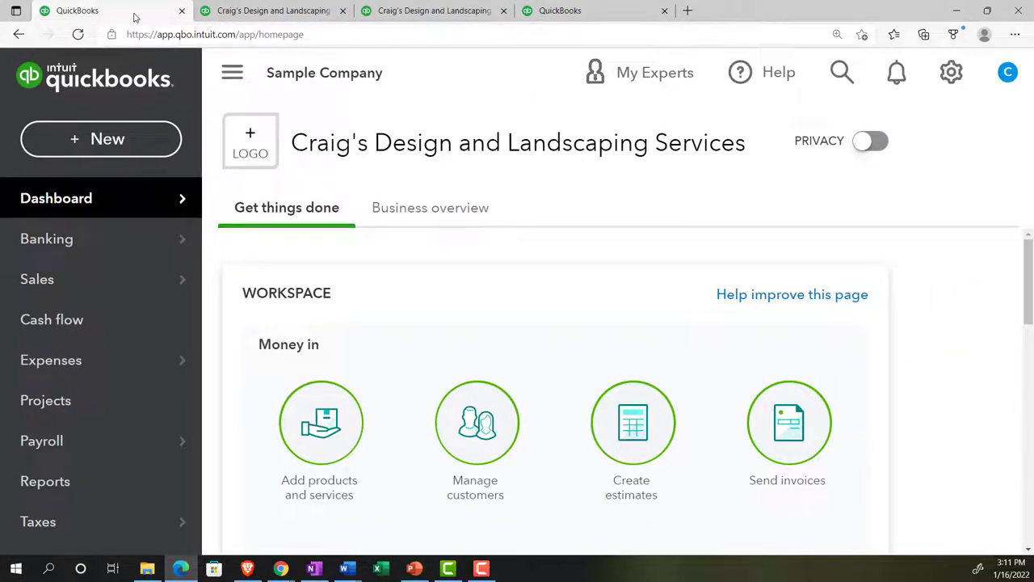
{"action": "key", "text": "ctrl+minus"}
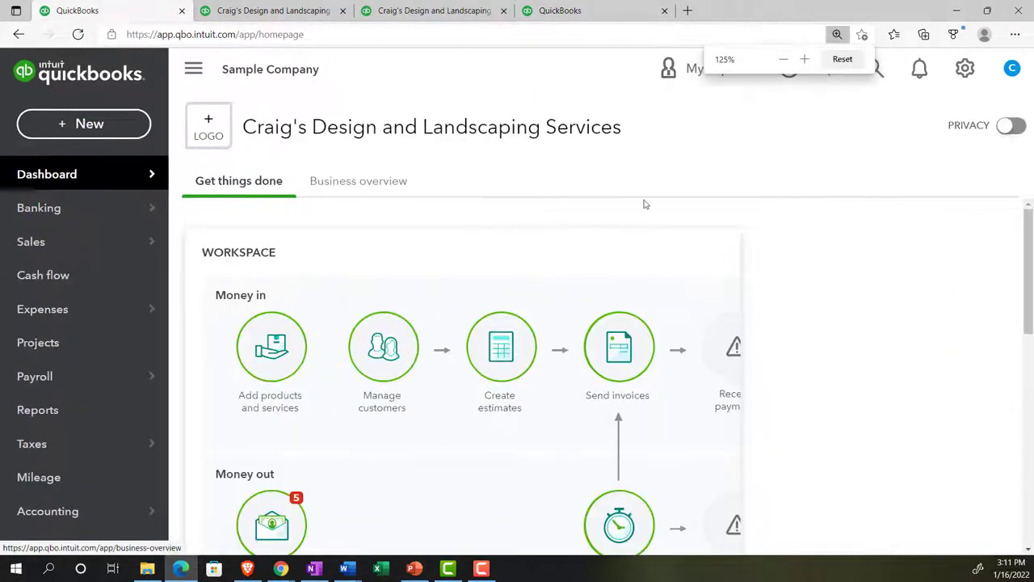
{"action": "left_click", "coordinate": [972, 65]}
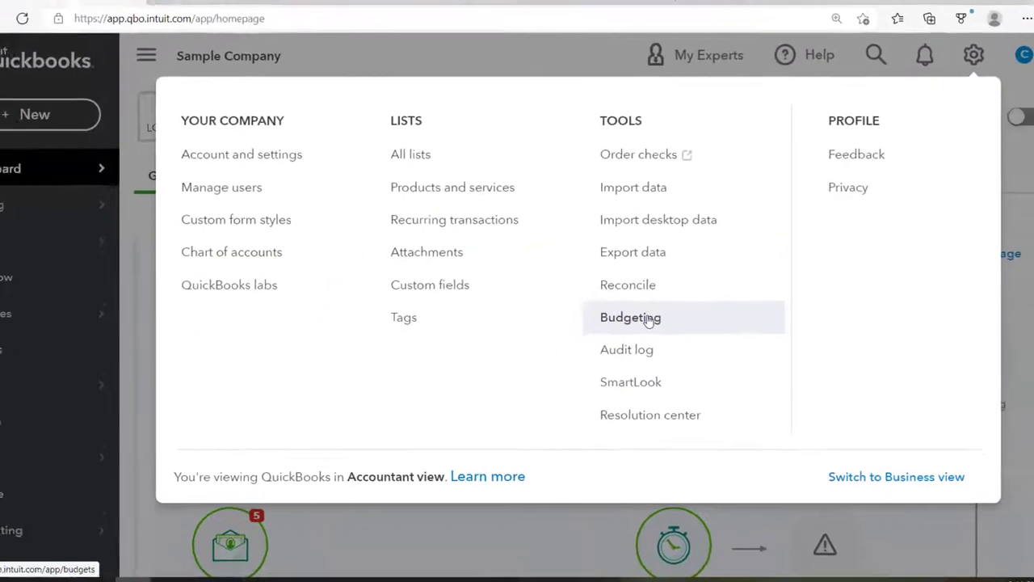
{"action": "left_click", "coordinate": [613, 332]}
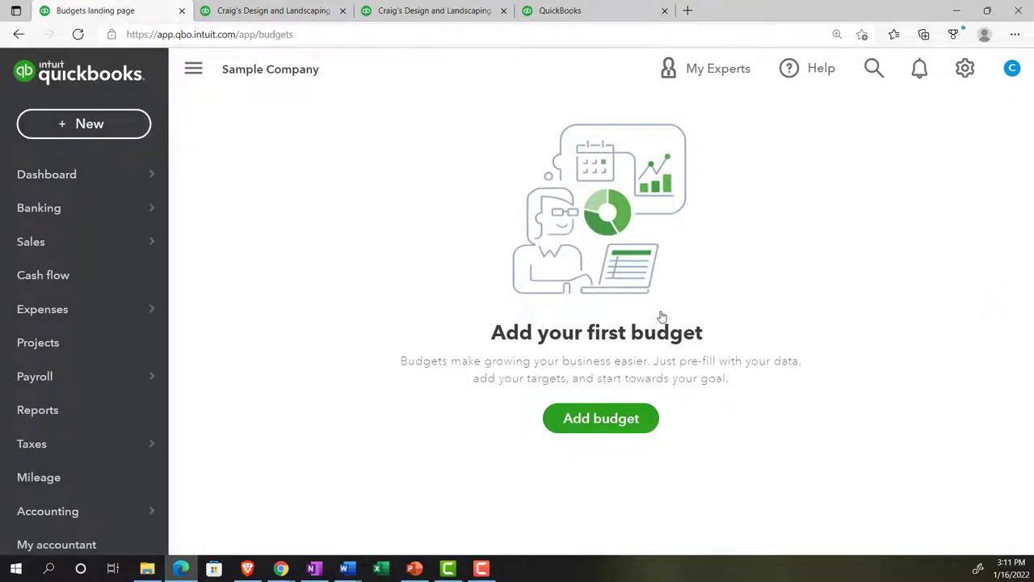
{"action": "left_click", "coordinate": [610, 421]}
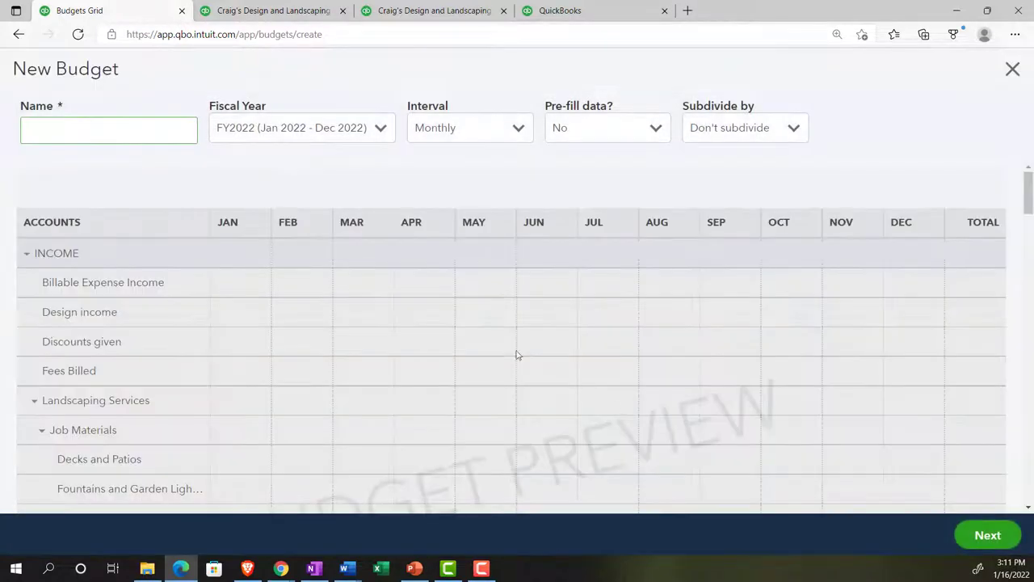
Name the budget 'Budget 1', keep FY2022 and Monthly, and pre-fill it with actual 2021 data.
{"action": "left_click", "coordinate": [104, 130]}
{"action": "type", "text": "Bu"}
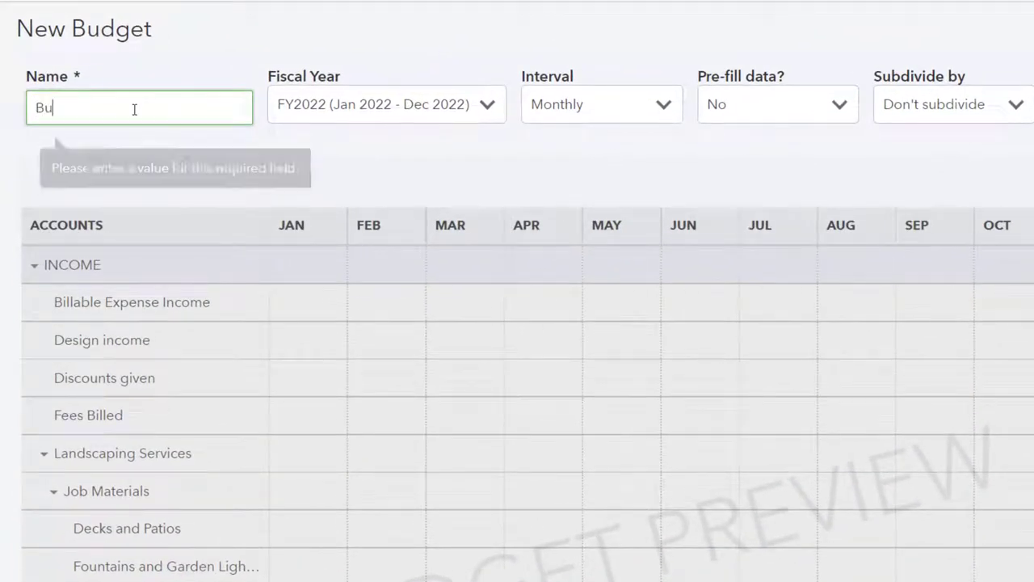
{"action": "type", "text": "dget 1"}
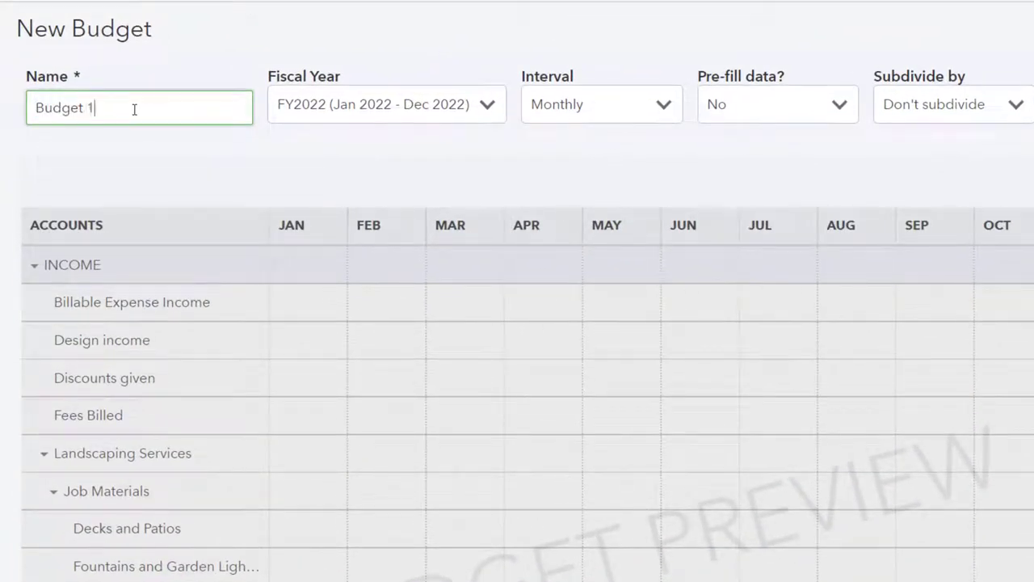
{"action": "key", "text": "Tab"}
{"action": "left_click", "coordinate": [487, 105]}
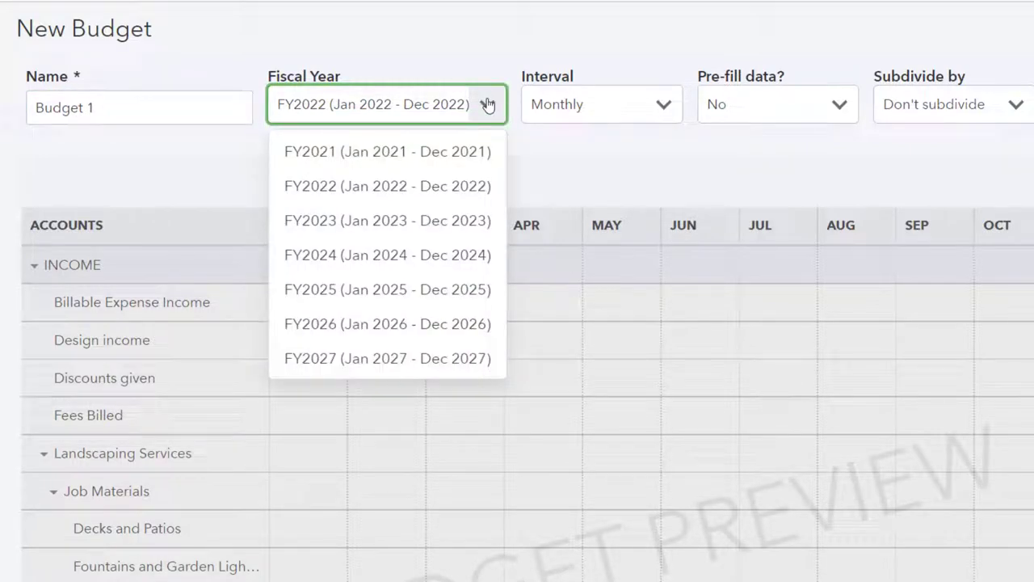
{"action": "left_click", "coordinate": [487, 105]}
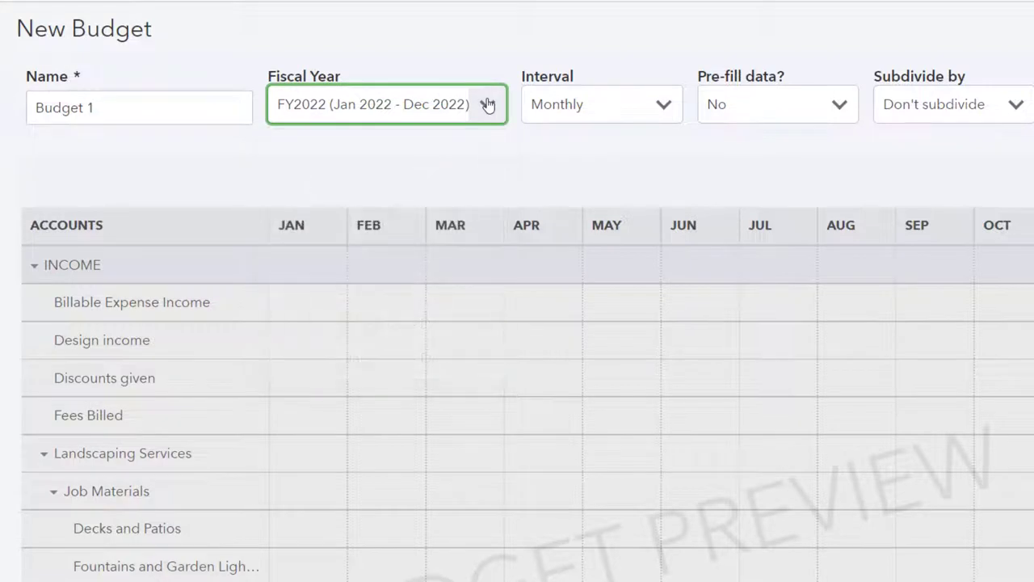
{"action": "left_click", "coordinate": [529, 88]}
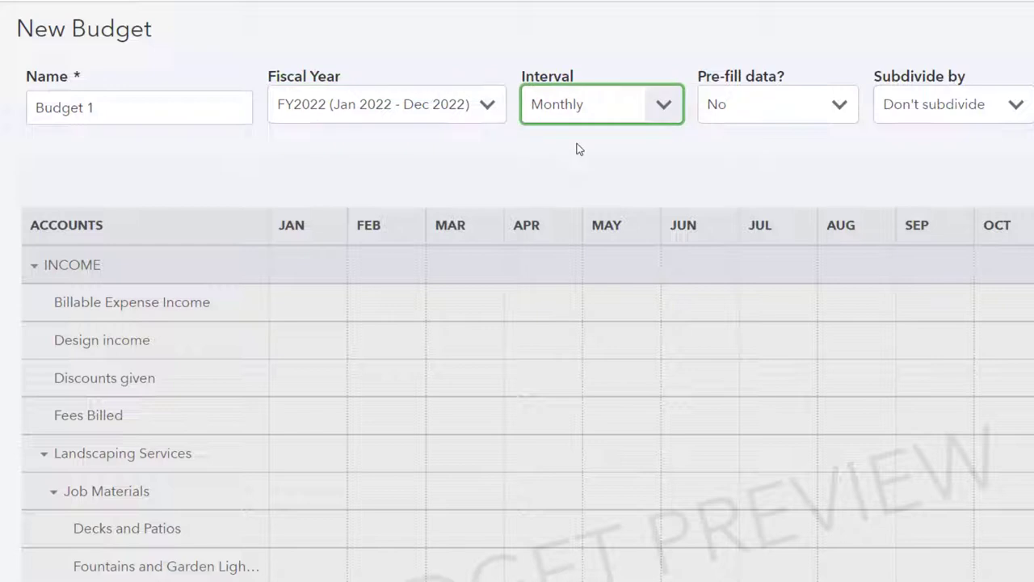
{"action": "left_click", "coordinate": [663, 110]}
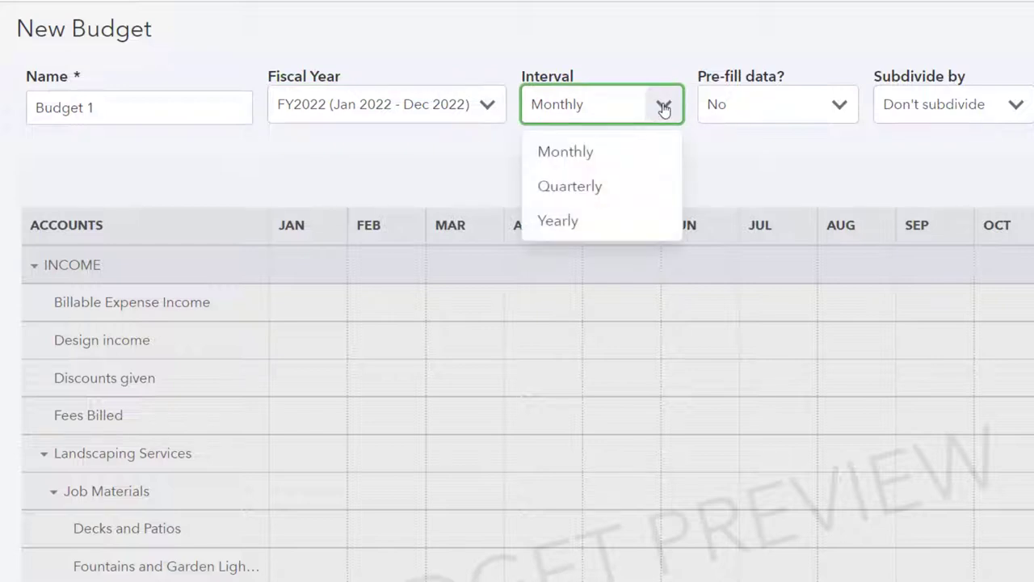
{"action": "left_click", "coordinate": [663, 107]}
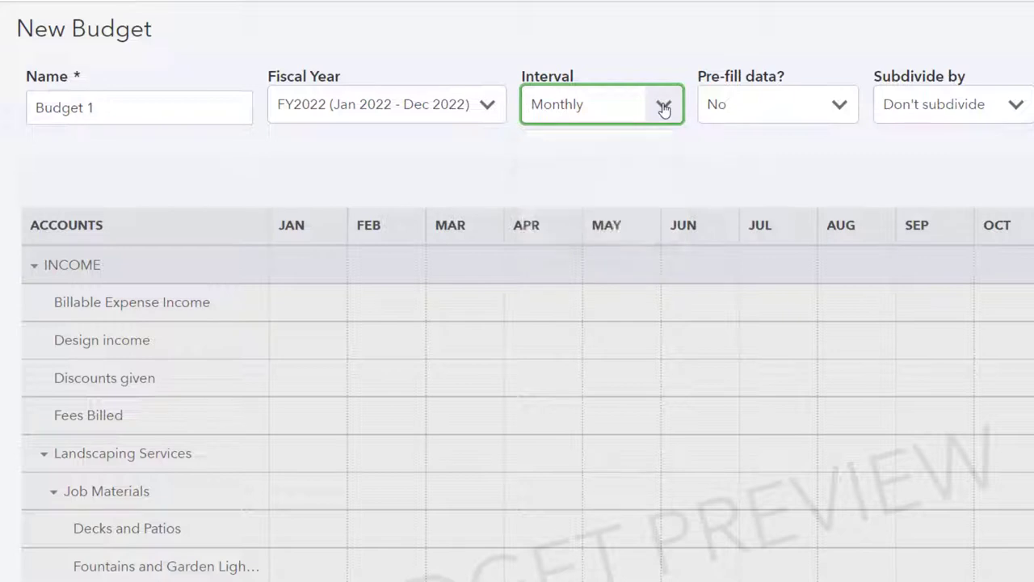
{"action": "left_click", "coordinate": [846, 114]}
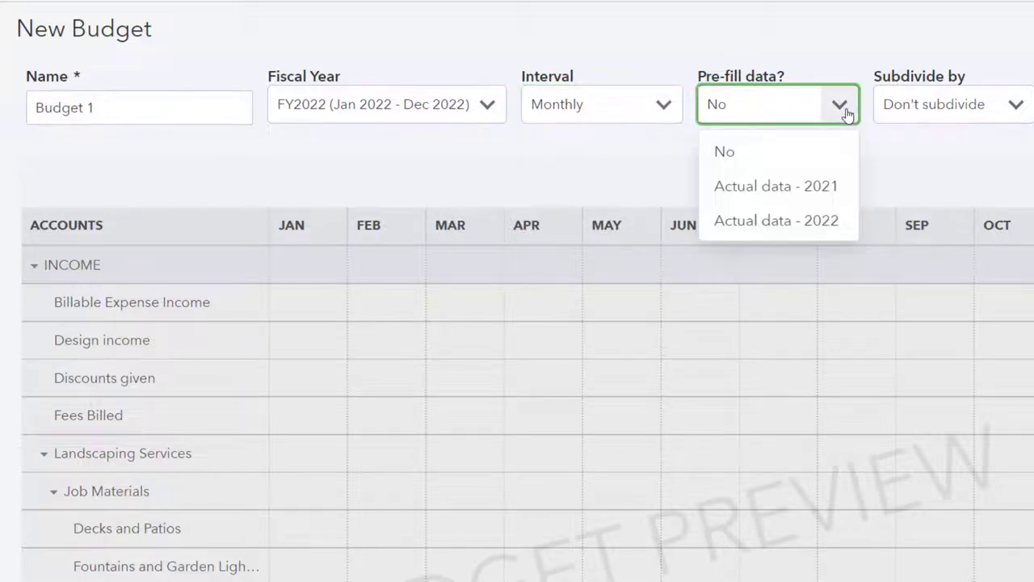
{"action": "left_click", "coordinate": [832, 193]}
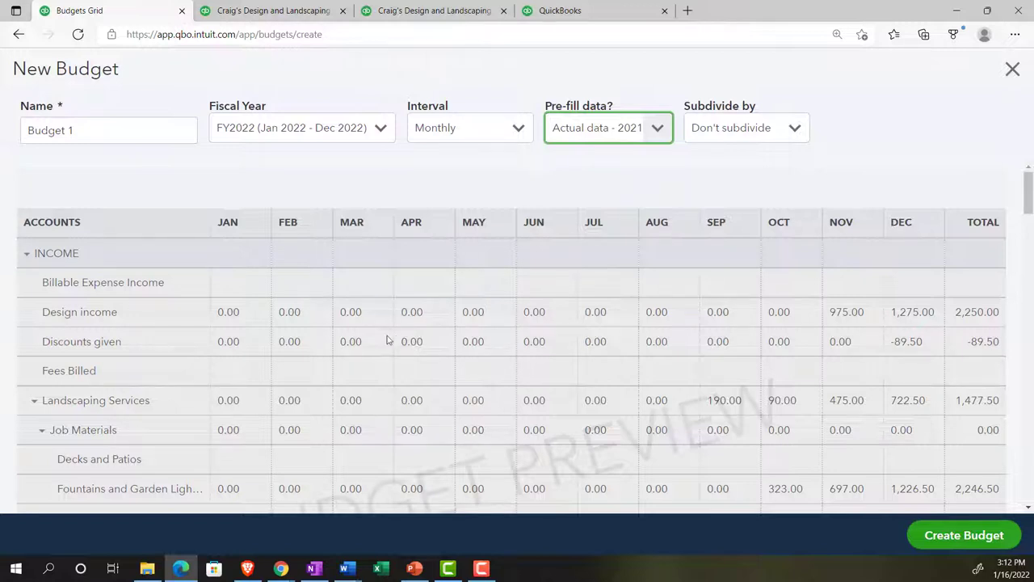
Review the pre-filled 2021 figures in the grid, then create the budget.
{"action": "scroll", "coordinate": [856, 318], "scroll_direction": "down", "scroll_amount": 5}
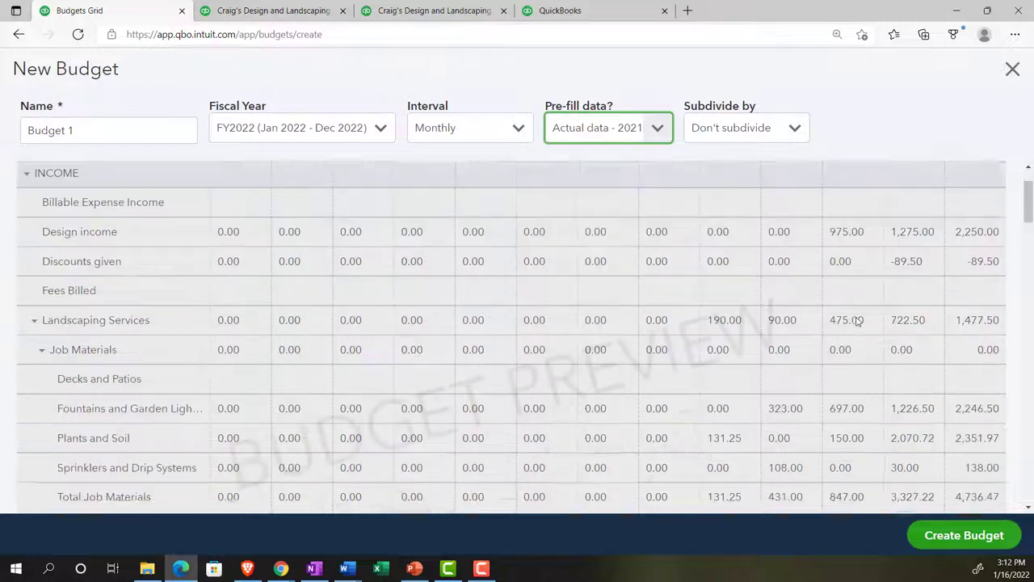
{"action": "scroll", "coordinate": [856, 332], "scroll_direction": "down", "scroll_amount": 2}
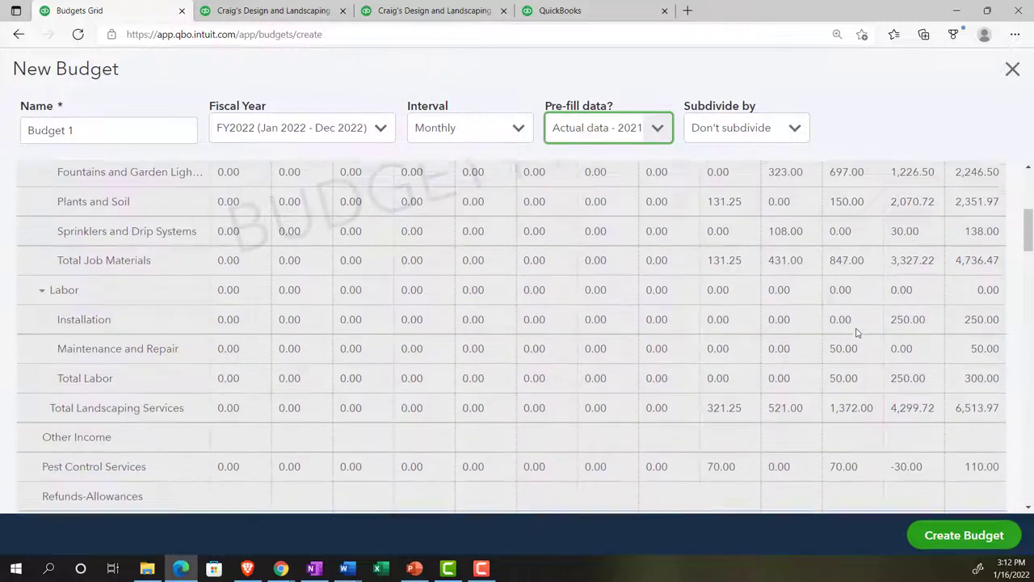
{"action": "scroll", "coordinate": [858, 332], "scroll_direction": "down", "scroll_amount": 1}
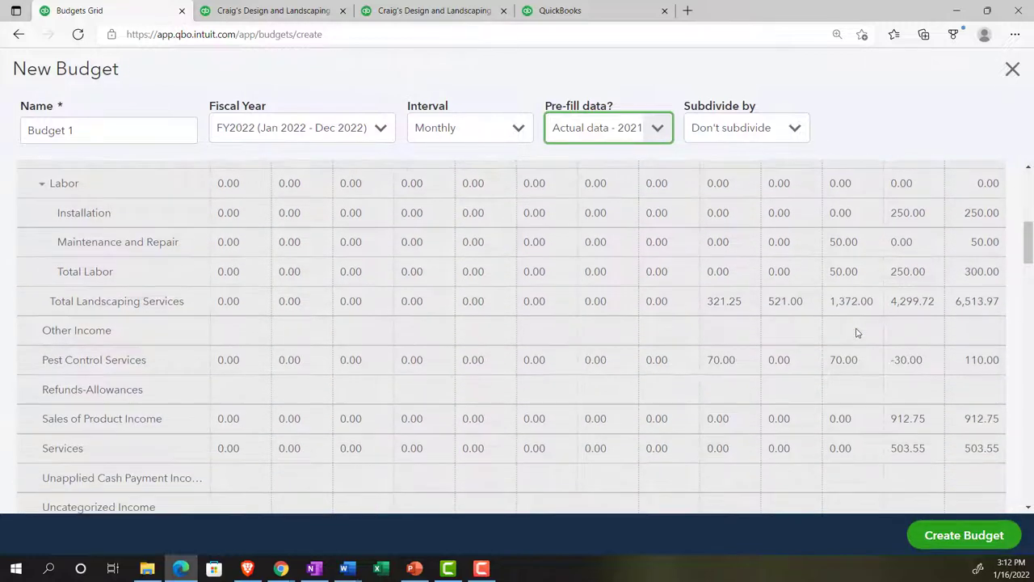
{"action": "scroll", "coordinate": [857, 330], "scroll_direction": "up", "scroll_amount": 2}
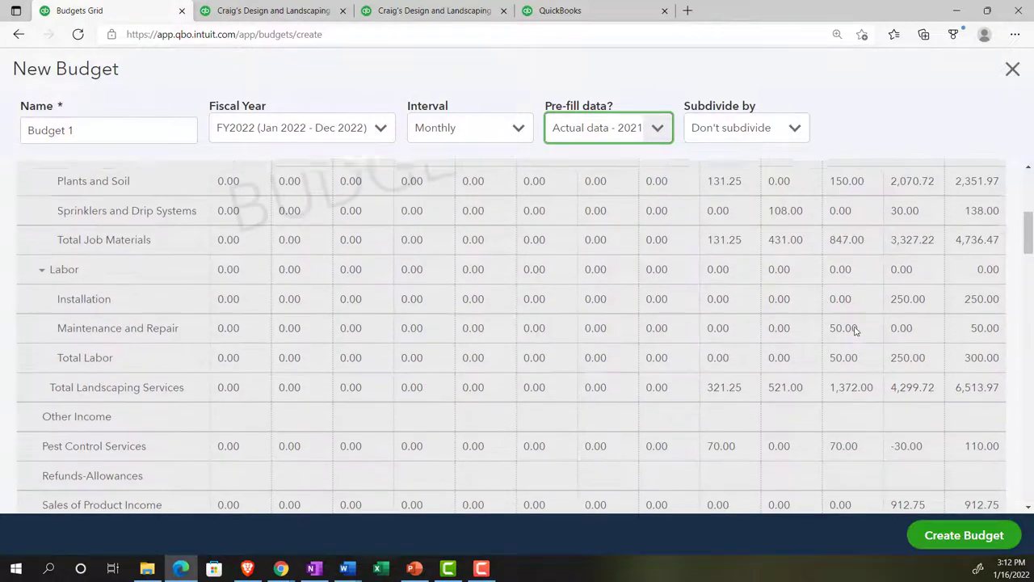
{"action": "scroll", "coordinate": [855, 331], "scroll_direction": "up", "scroll_amount": 6}
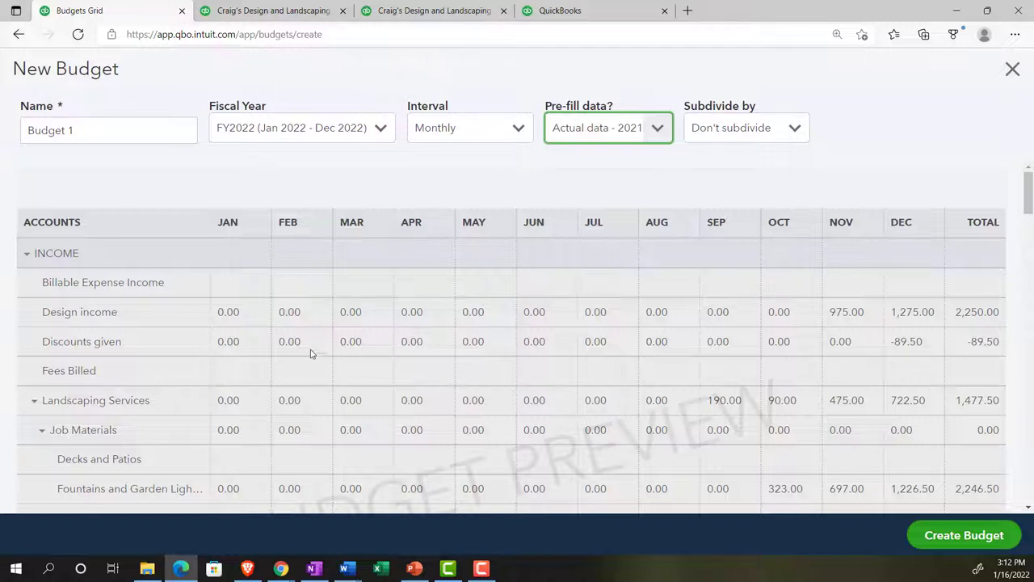
{"action": "left_click", "coordinate": [237, 316]}
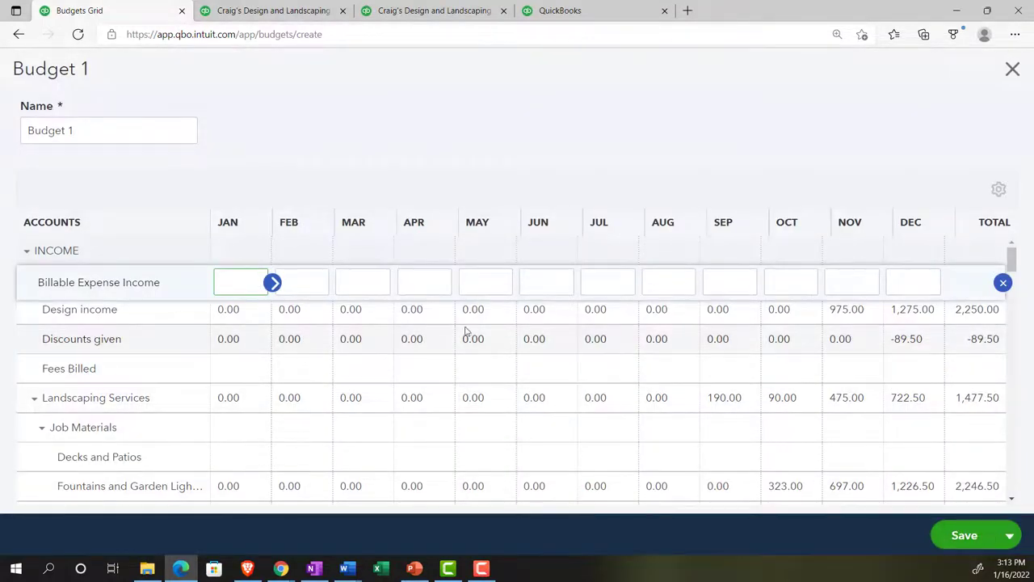
Budget Design income at 950 and Discounts given at -50 for every month.
{"action": "left_click", "coordinate": [733, 339]}
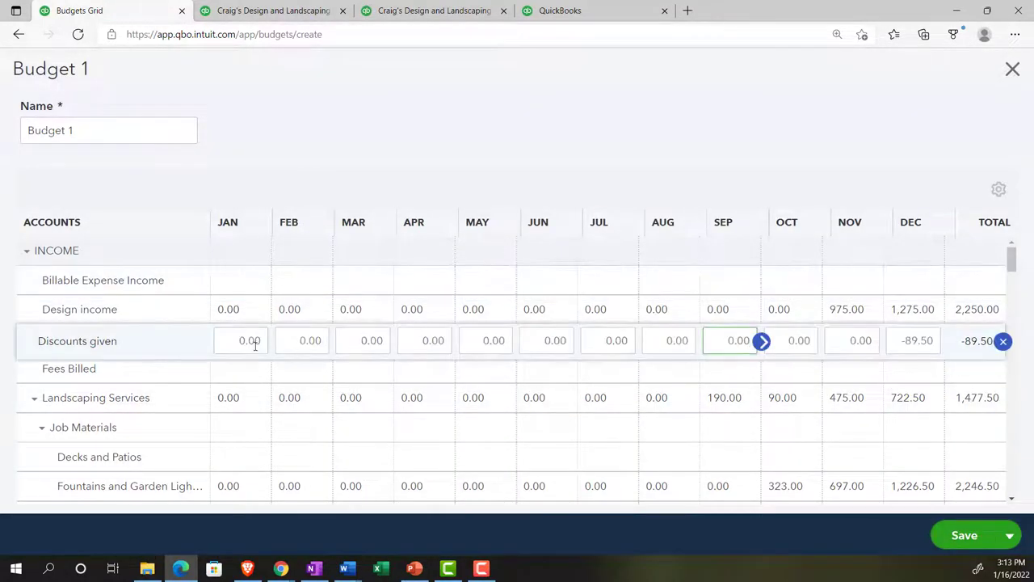
{"action": "left_click", "coordinate": [237, 312]}
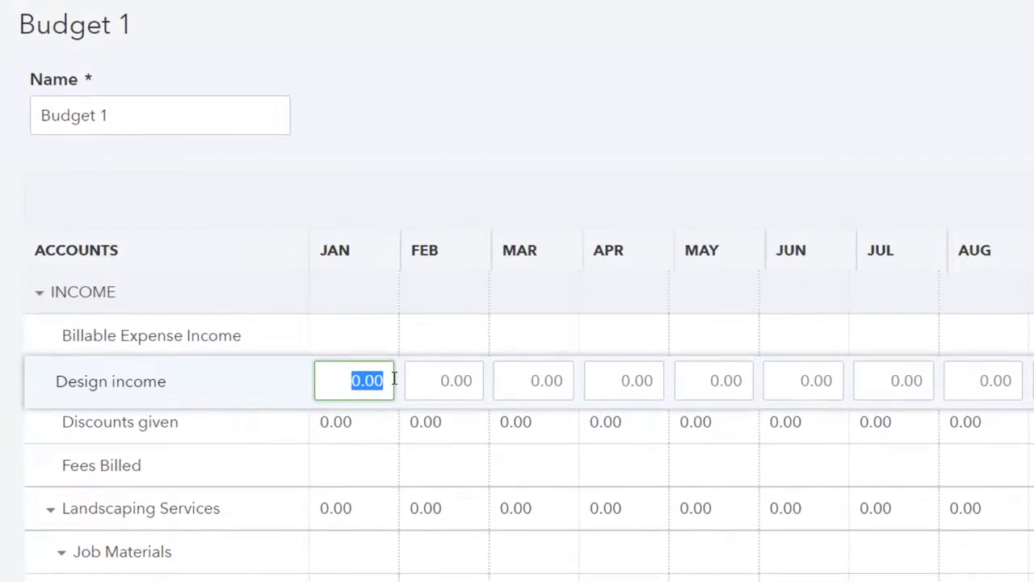
{"action": "type", "text": "7"}
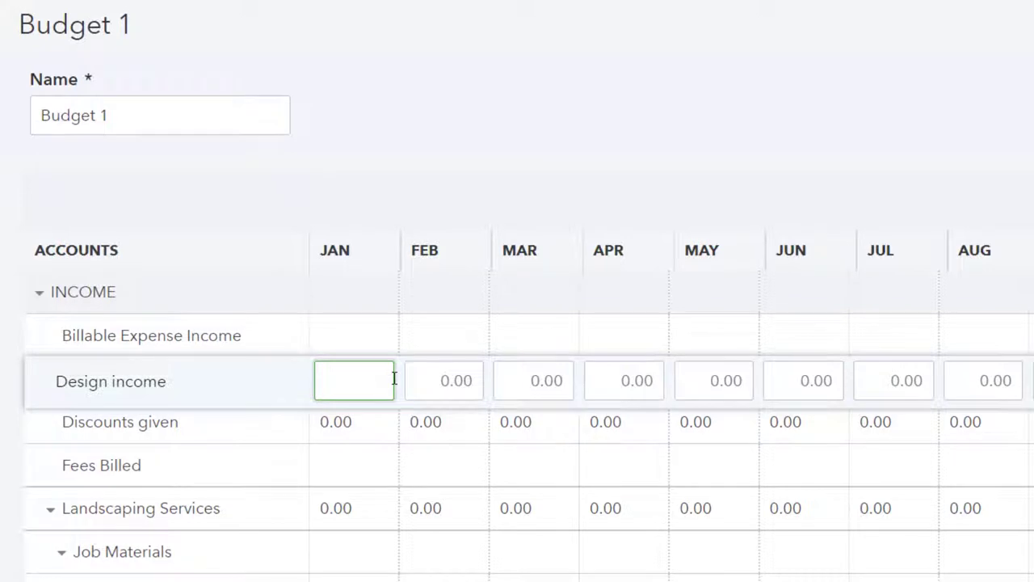
{"action": "type", "text": "950"}
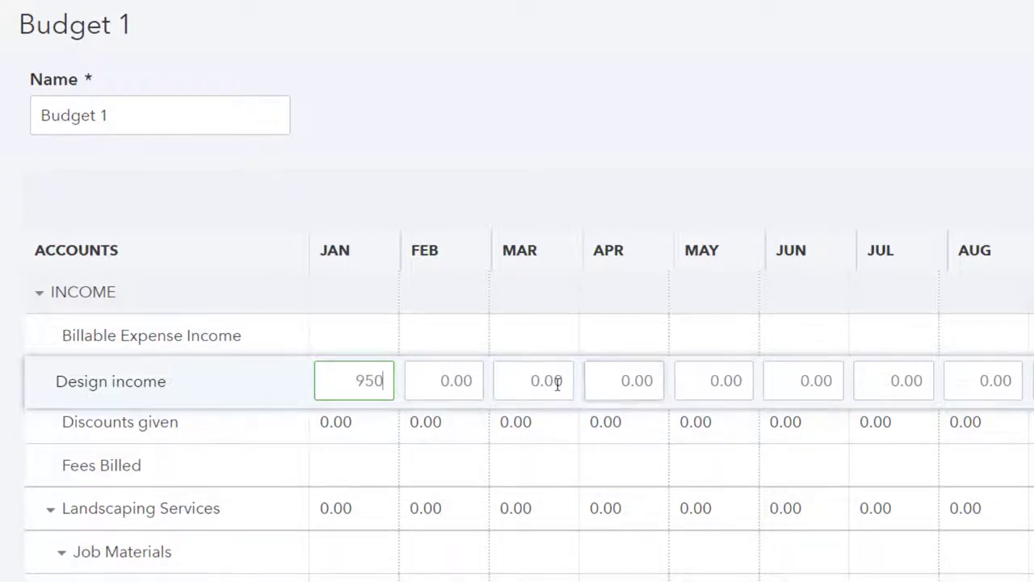
{"action": "left_click", "coordinate": [454, 383]}
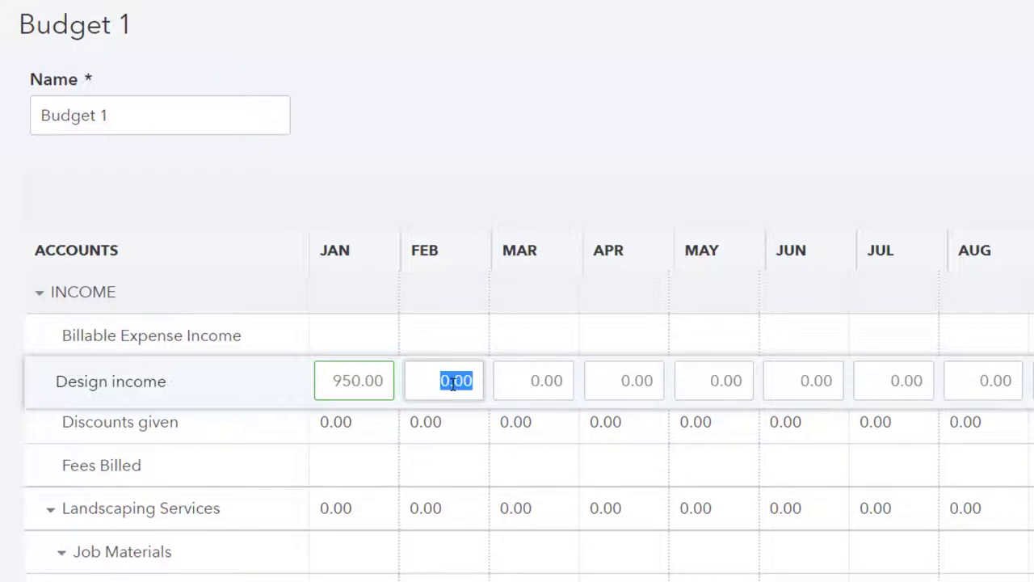
{"action": "left_click", "coordinate": [347, 380]}
{"action": "left_click", "coordinate": [399, 383]}
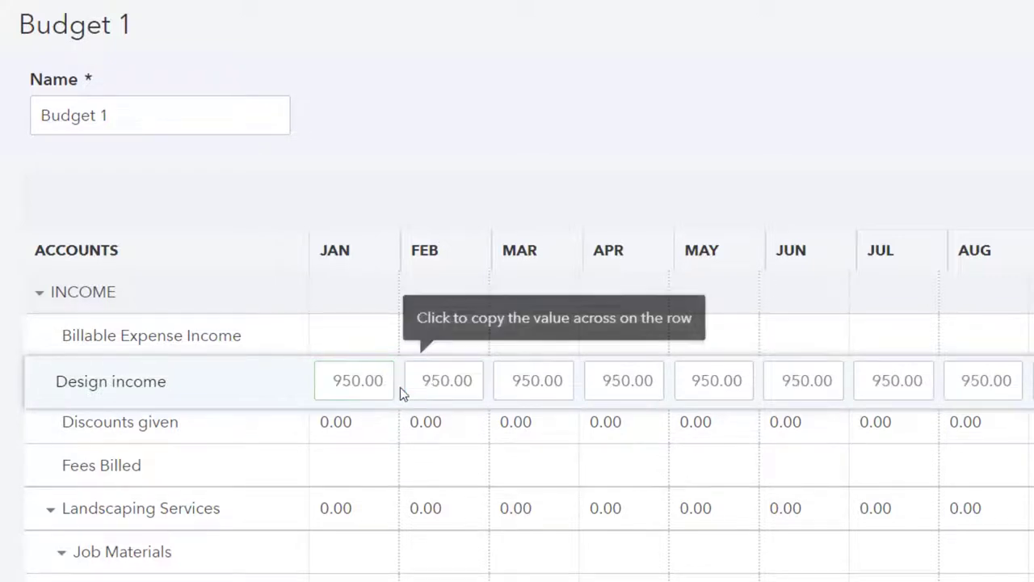
{"action": "left_click", "coordinate": [388, 429]}
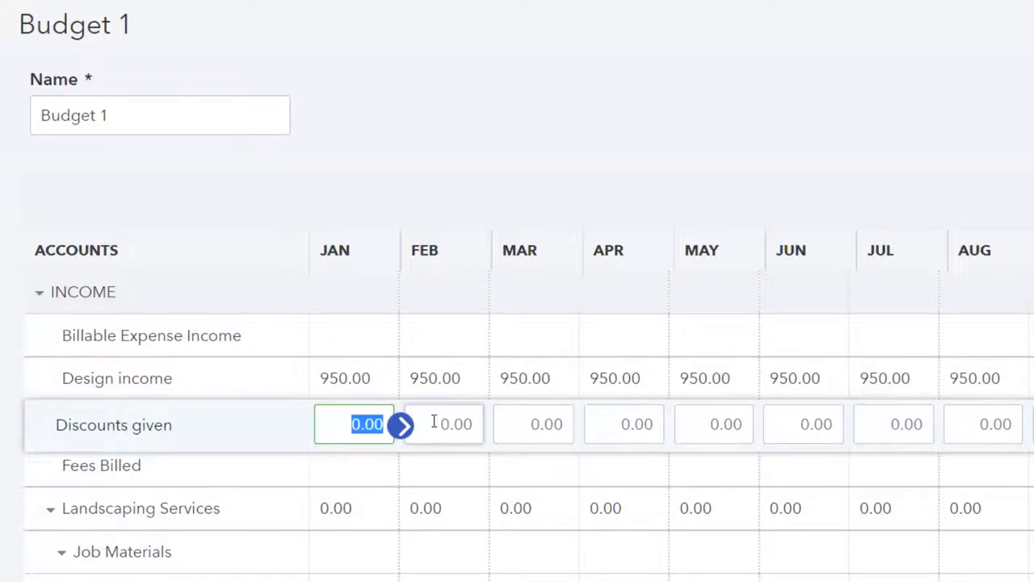
{"action": "type", "text": "-50"}
{"action": "left_click", "coordinate": [401, 424]}
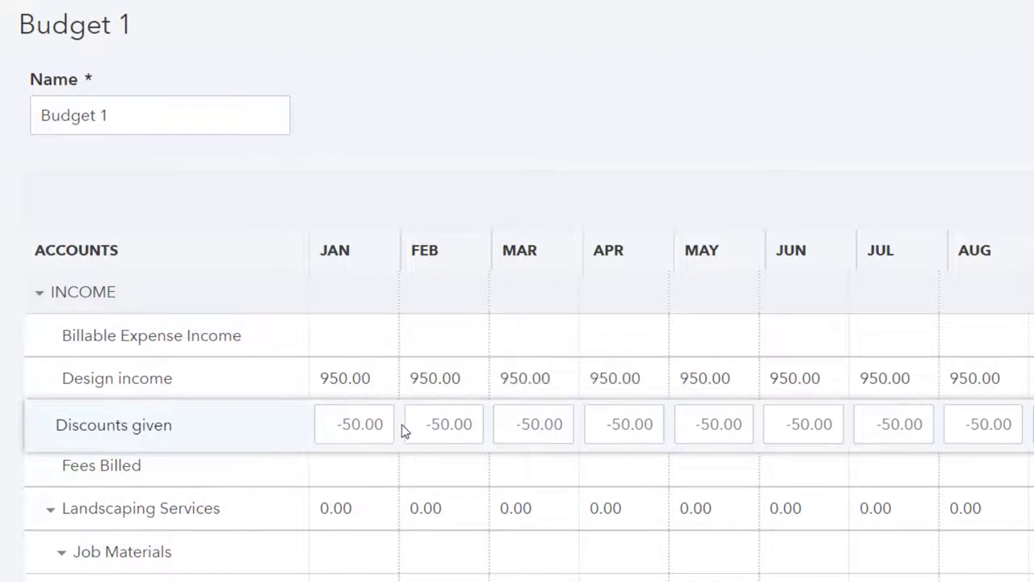
Budget Landscaping Services at 400 and Fountains and Garden Lighting at 300 for every month.
{"action": "left_click", "coordinate": [373, 506]}
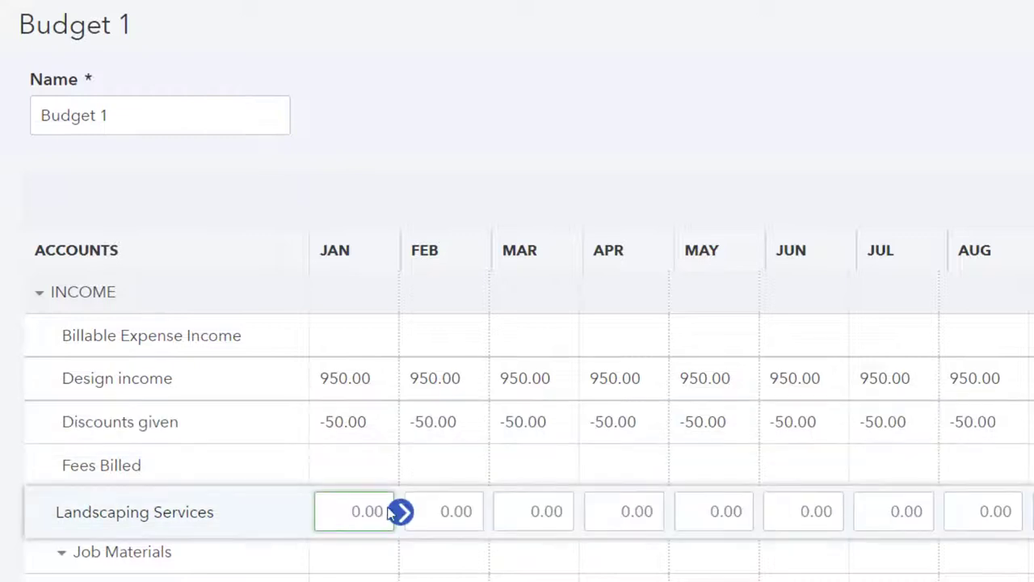
{"action": "left_click_drag", "start_coordinate": [341, 511], "coordinate": [397, 517]}
{"action": "type", "text": "400"}
{"action": "key", "text": "Tab"}
{"action": "key", "text": "shift+Tab"}
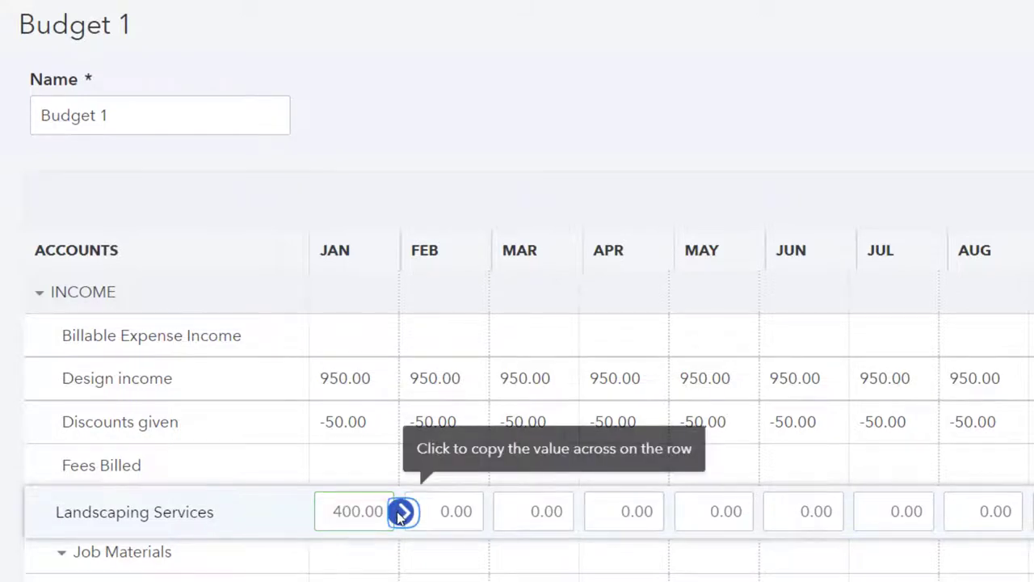
{"action": "left_click", "coordinate": [402, 512]}
{"action": "left_click", "coordinate": [462, 511]}
{"action": "scroll", "coordinate": [395, 539], "scroll_direction": "down", "scroll_amount": 1}
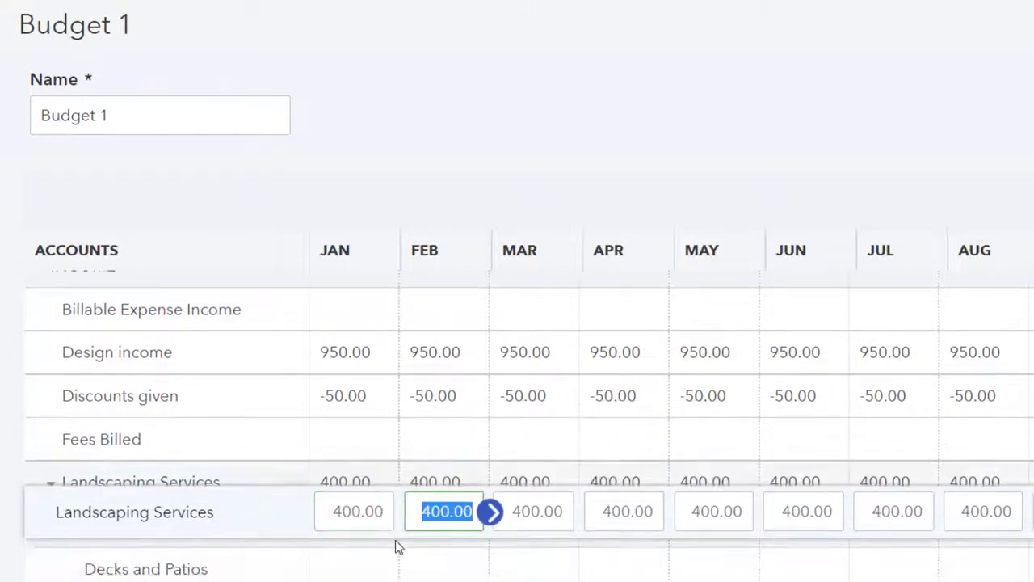
{"action": "scroll", "coordinate": [395, 541], "scroll_direction": "down", "scroll_amount": 1}
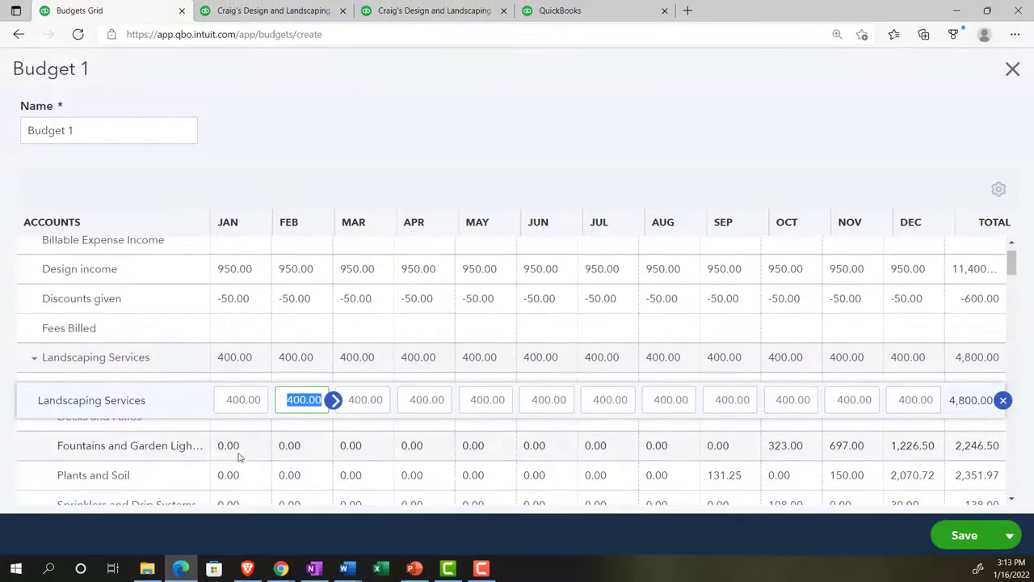
{"action": "left_click", "coordinate": [347, 577]}
{"action": "double_click", "coordinate": [233, 444]}
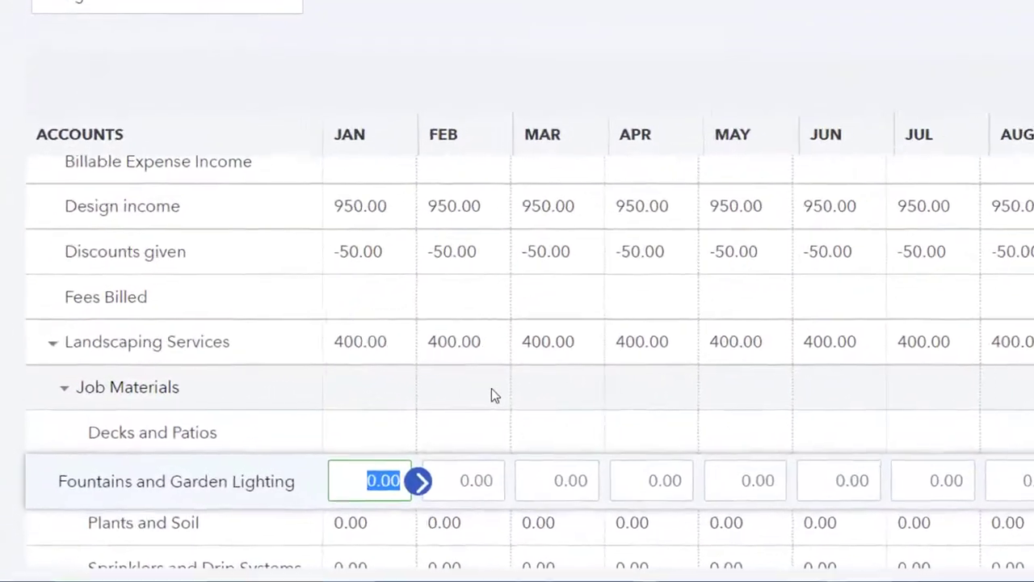
{"action": "type", "text": "300"}
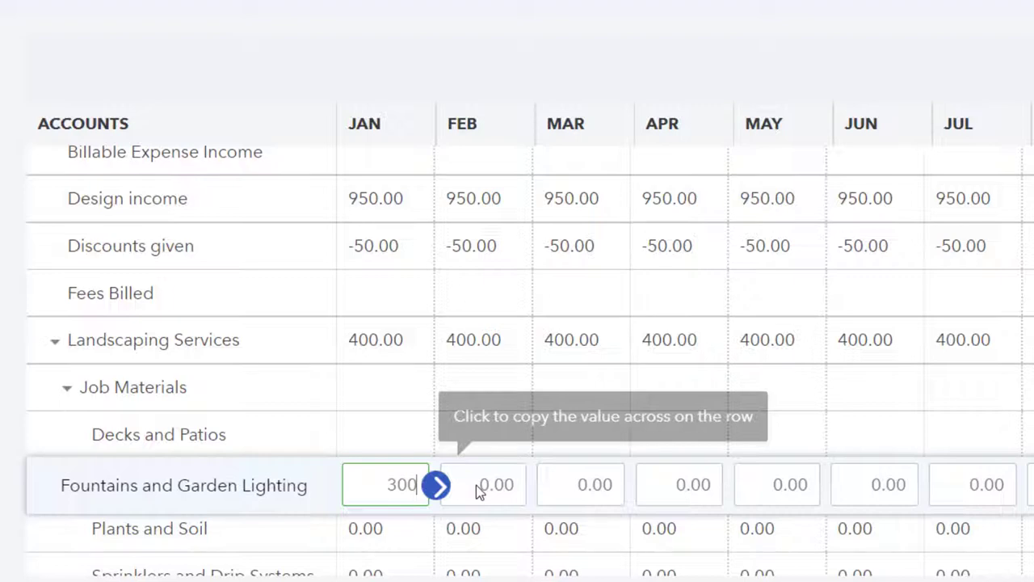
{"action": "left_click", "coordinate": [439, 485]}
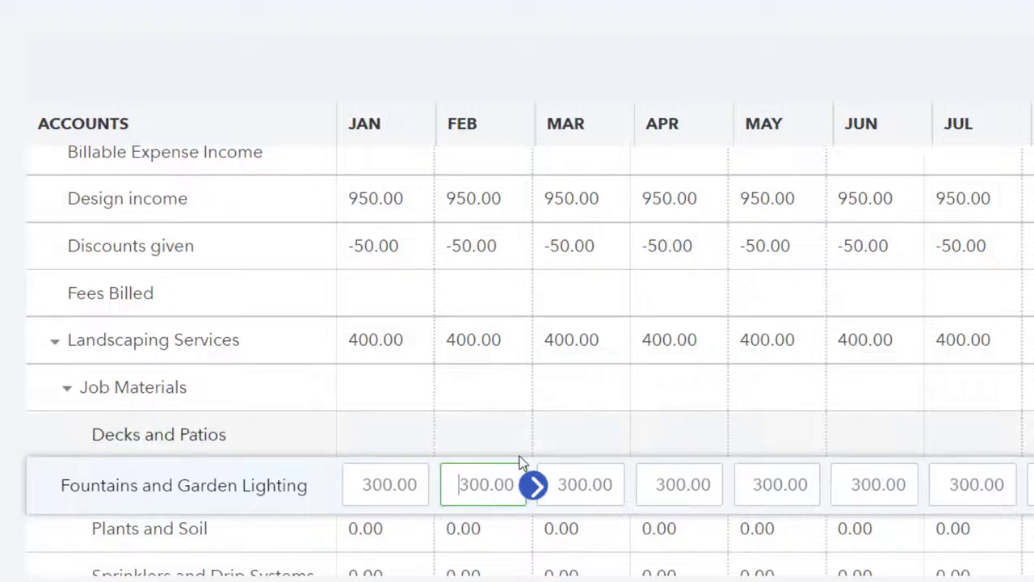
Budget Plants and Soil at 150 and Installation at 180 for every month.
{"action": "scroll", "coordinate": [525, 388], "scroll_direction": "down", "scroll_amount": 3}
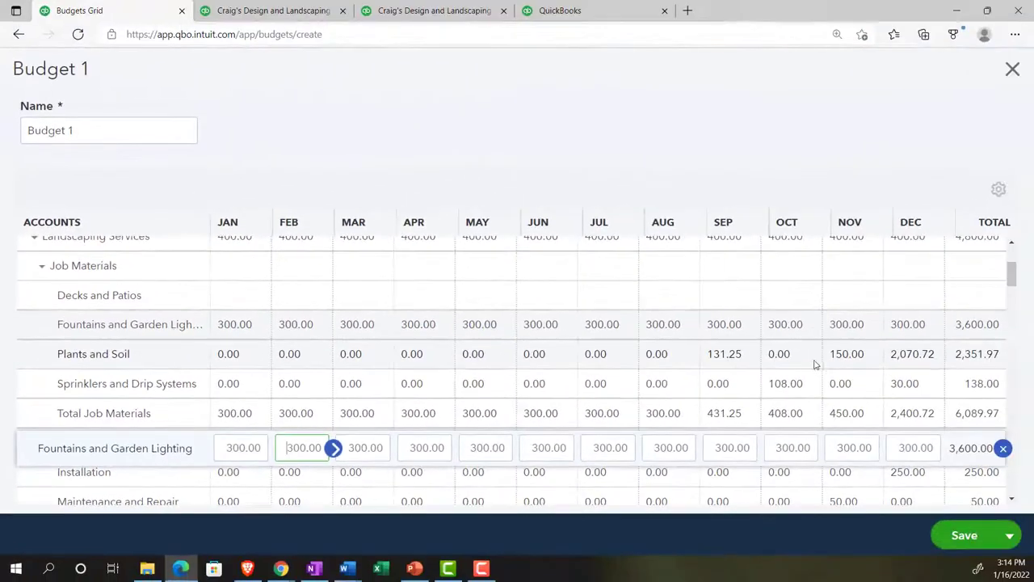
{"action": "left_click", "coordinate": [226, 359]}
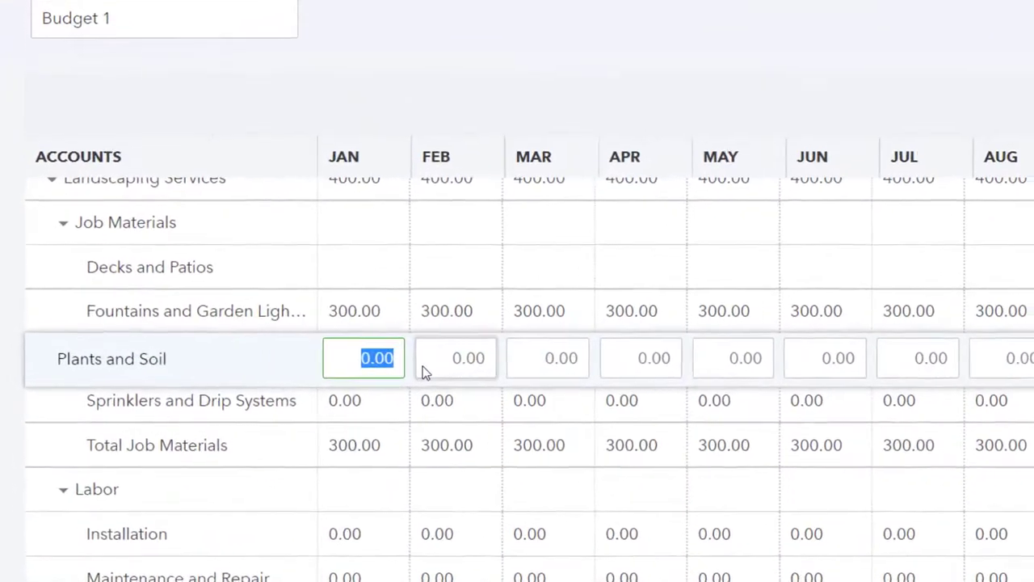
{"action": "type", "text": "150"}
{"action": "left_click", "coordinate": [436, 365]}
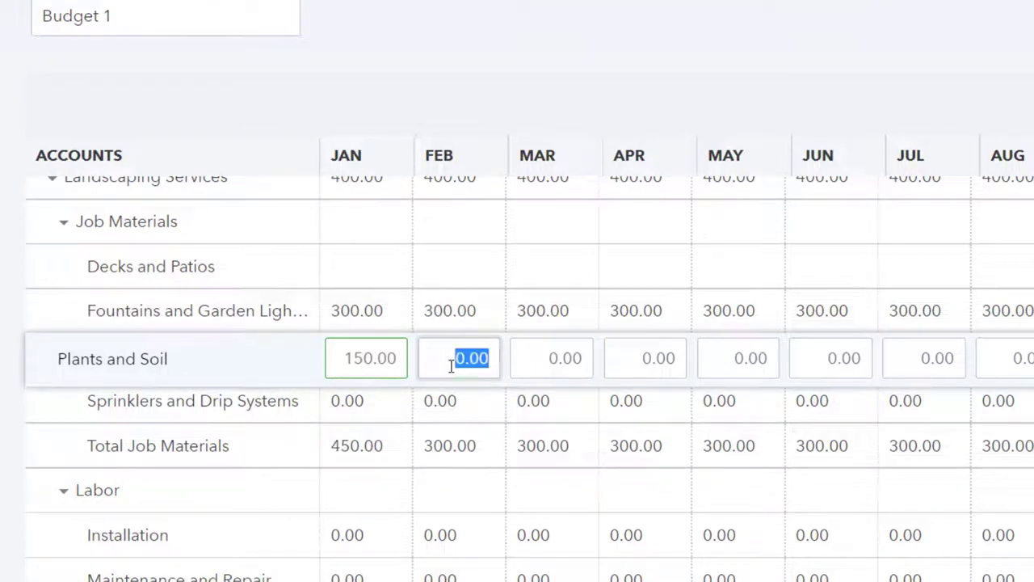
{"action": "left_click", "coordinate": [406, 361]}
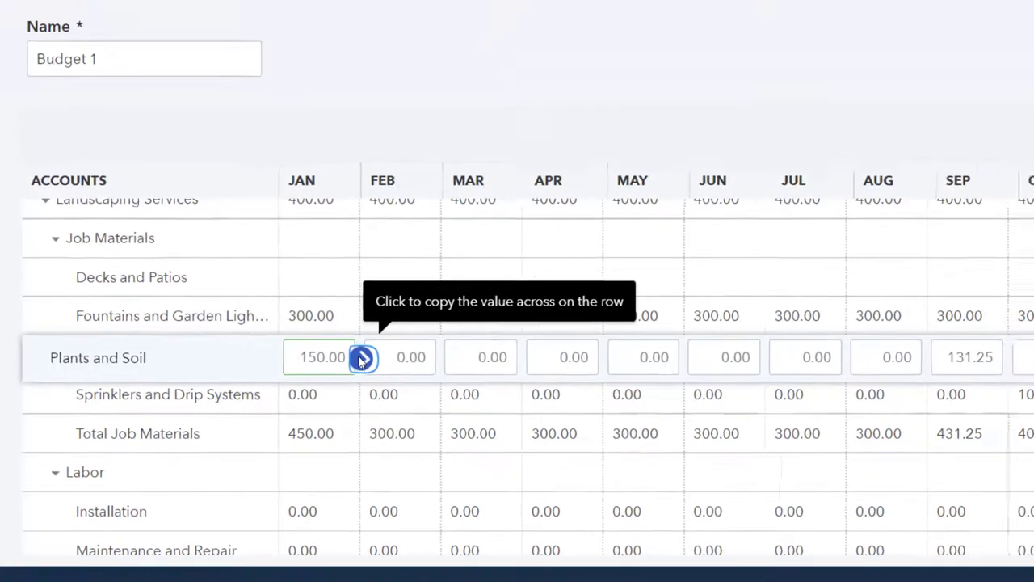
{"action": "left_click", "coordinate": [273, 356]}
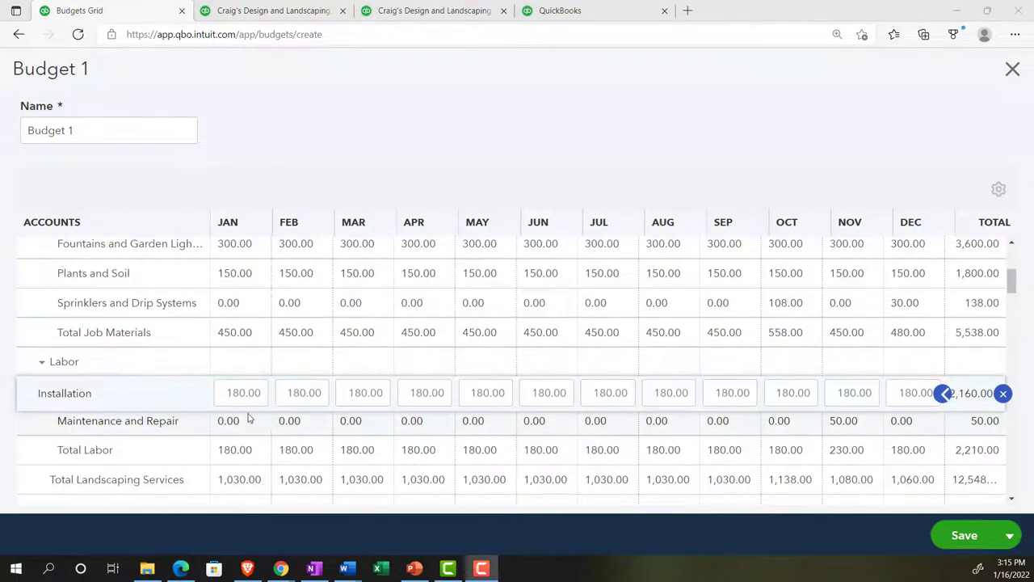
{"action": "left_click", "coordinate": [243, 392]}
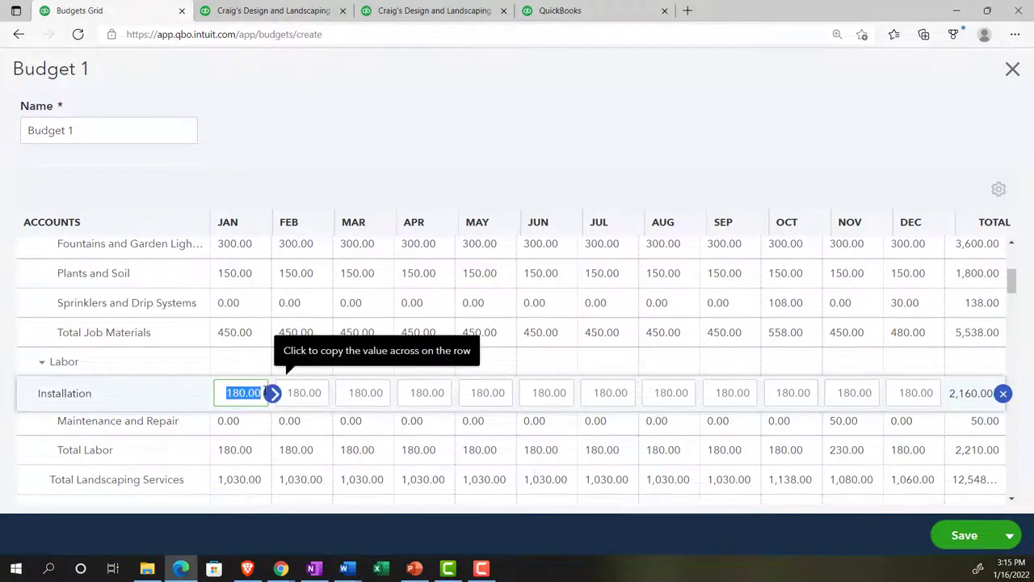
{"action": "left_click", "coordinate": [240, 458]}
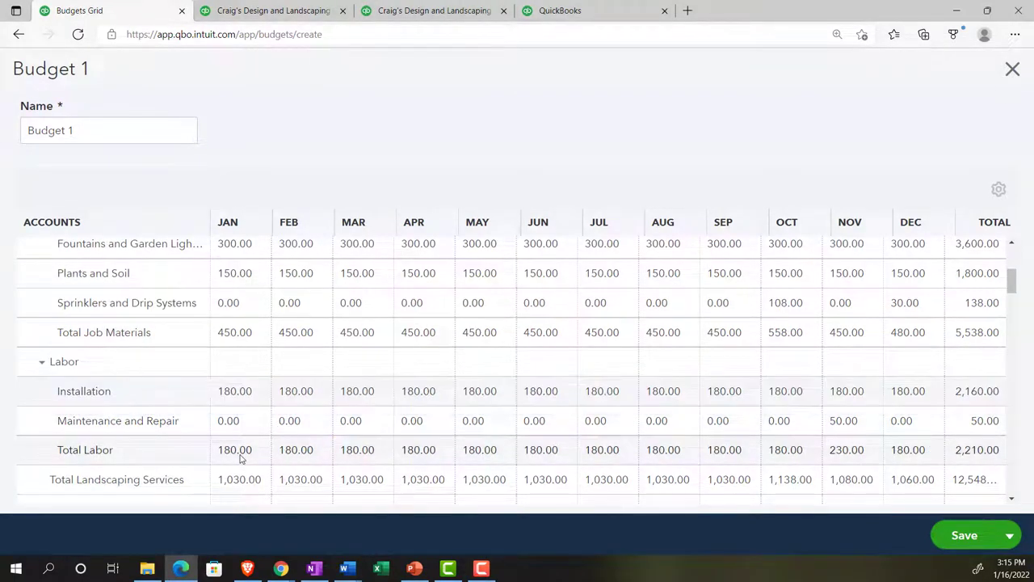
{"action": "scroll", "coordinate": [240, 458], "scroll_direction": "down", "scroll_amount": 5}
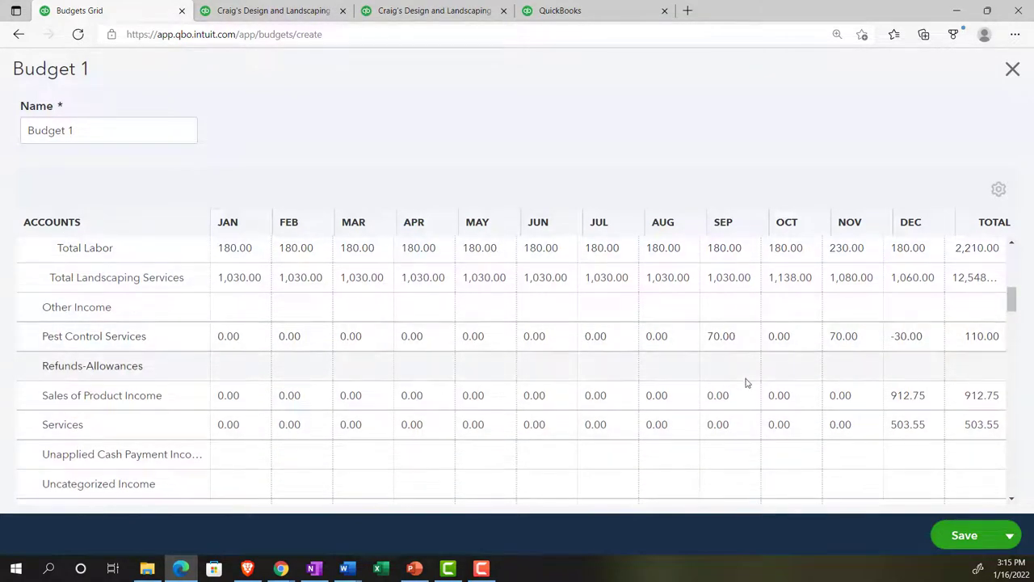
{"action": "scroll", "coordinate": [746, 382], "scroll_direction": "down", "scroll_amount": 3}
{"action": "scroll", "coordinate": [746, 382], "scroll_direction": "down", "scroll_amount": 6}
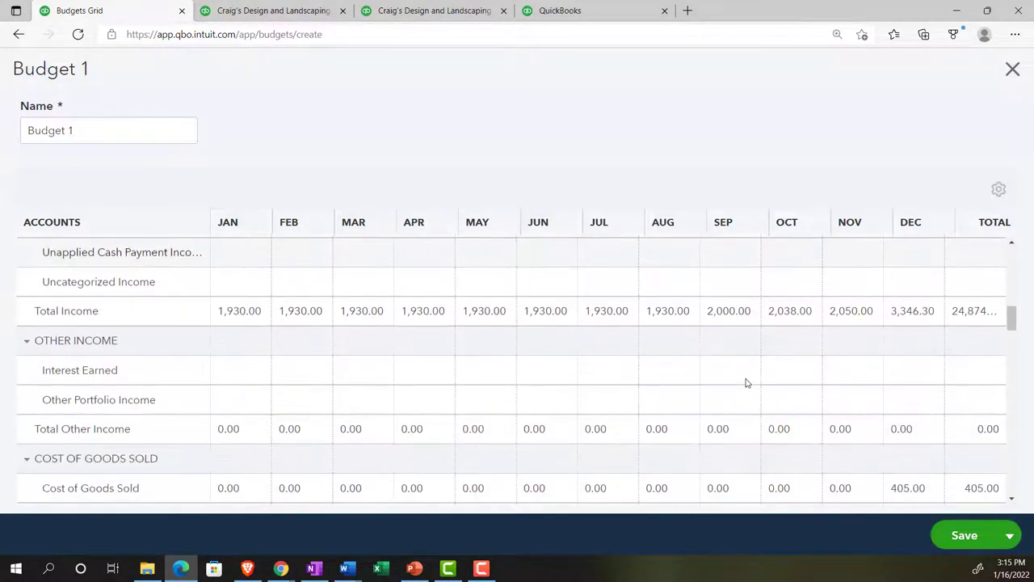
{"action": "scroll", "coordinate": [746, 383], "scroll_direction": "down", "scroll_amount": 3}
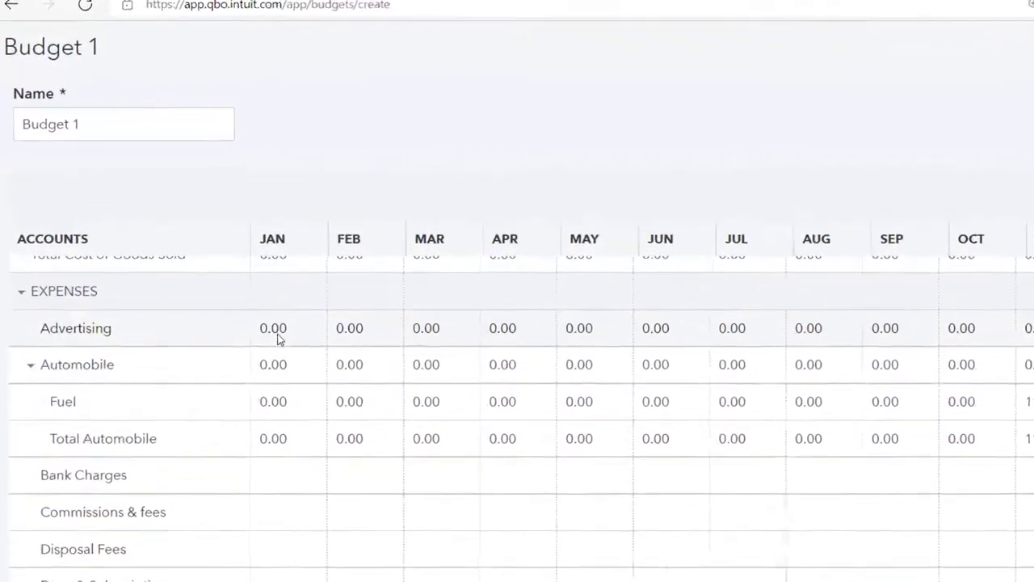
{"action": "left_click", "coordinate": [230, 294]}
Budget Advertising at 110.00 in every month.
{"action": "left_click_drag", "start_coordinate": [320, 365], "coordinate": [374, 369]}
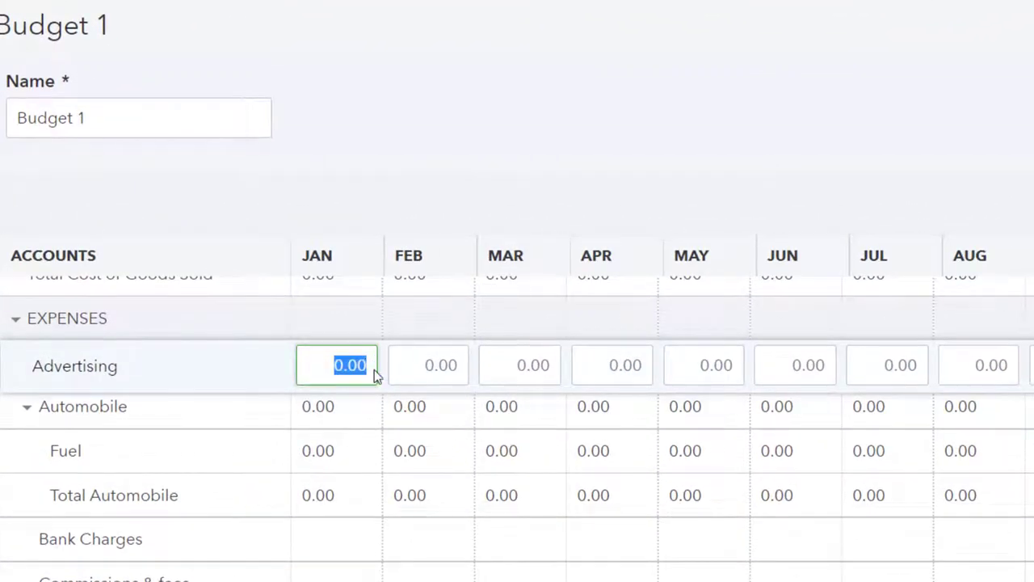
{"action": "type", "text": "70"}
{"action": "key", "text": "Tab"}
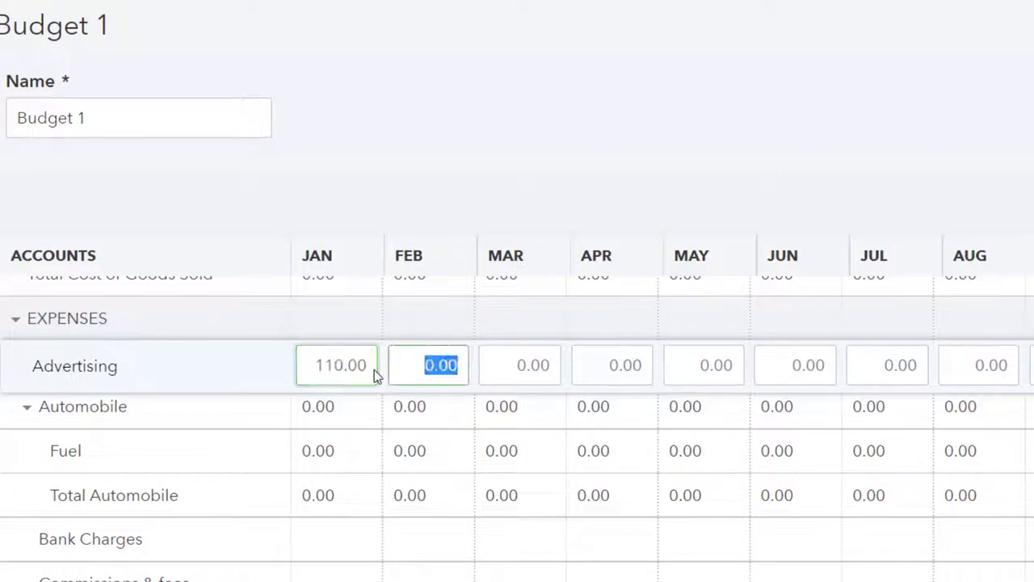
{"action": "left_click", "coordinate": [374, 369]}
{"action": "left_click", "coordinate": [384, 368]}
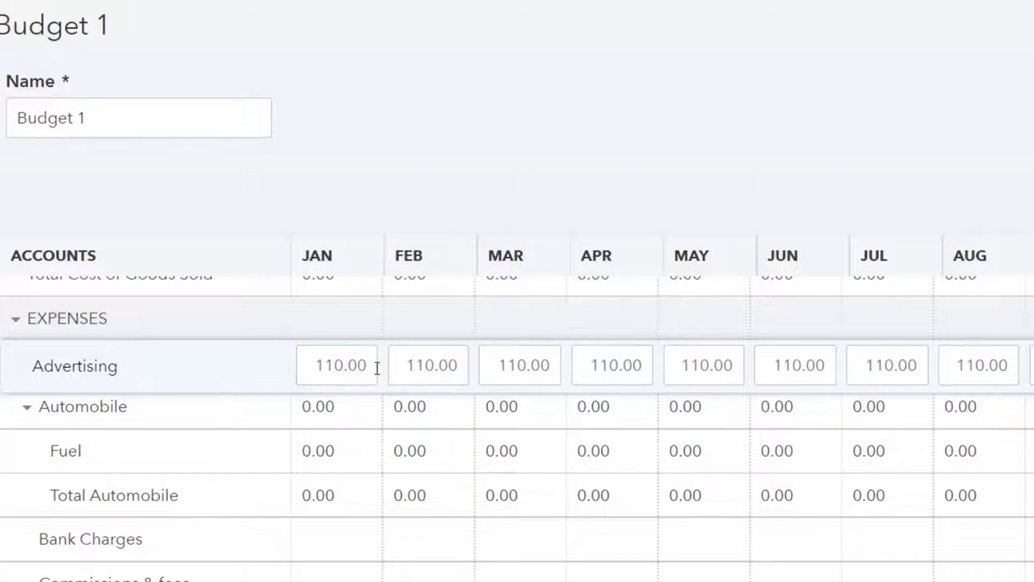
Budget Automobile at 75.00 and Fuel at 190.00 across all months.
{"action": "left_click", "coordinate": [329, 409]}
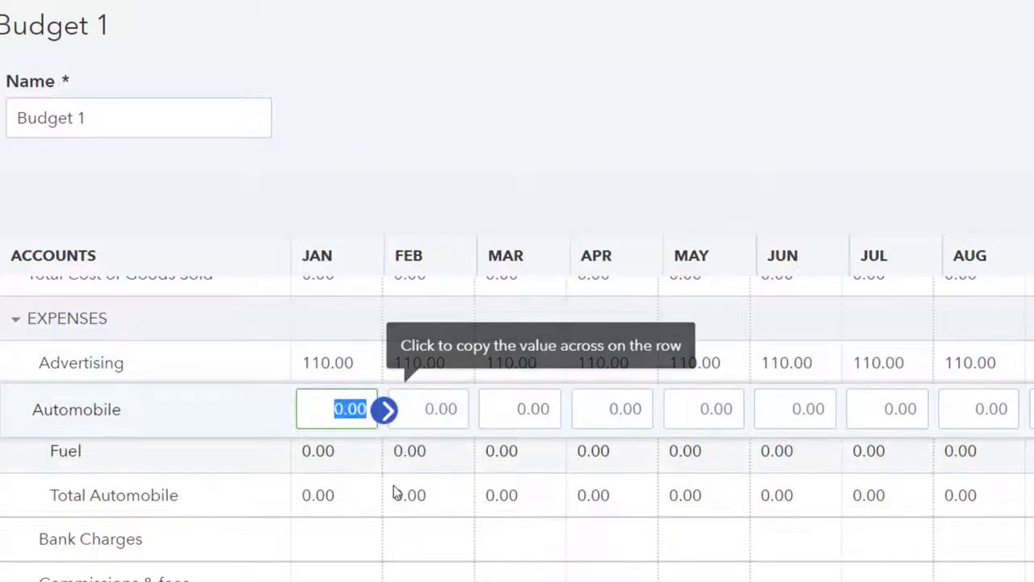
{"action": "type", "text": "75"}
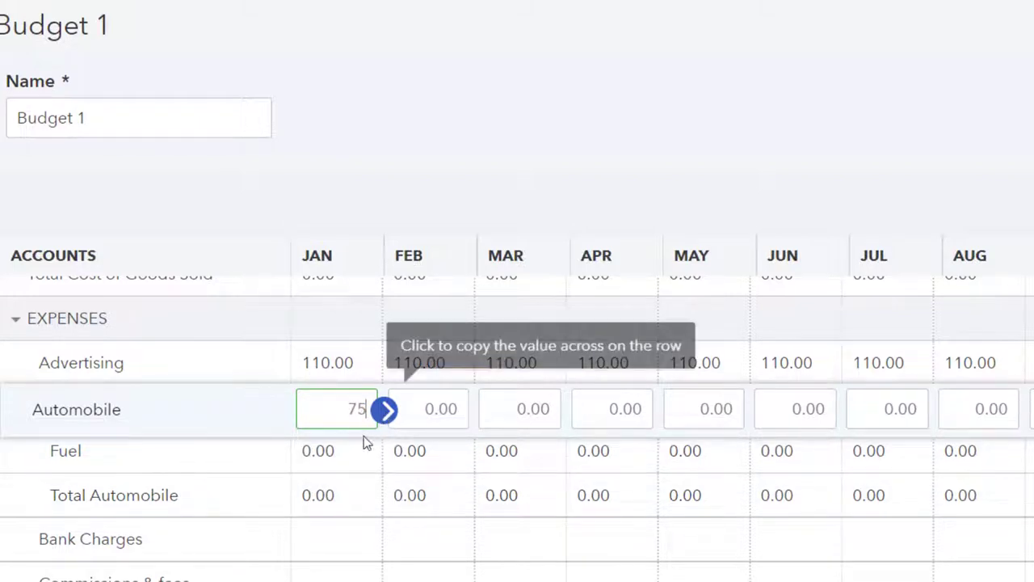
{"action": "left_click", "coordinate": [384, 410]}
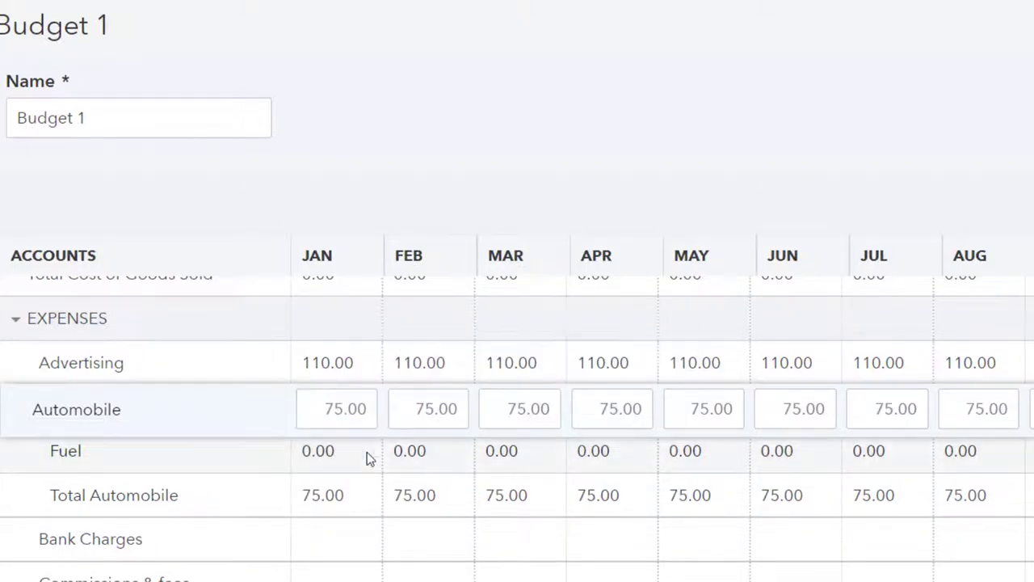
{"action": "left_click", "coordinate": [324, 453]}
{"action": "left_click_drag", "start_coordinate": [320, 454], "coordinate": [370, 453]}
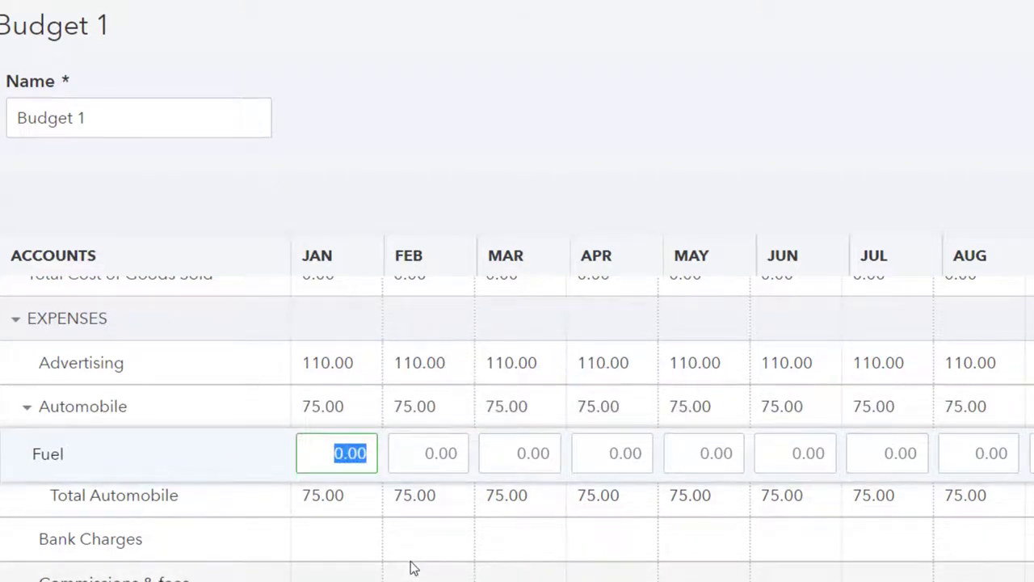
{"action": "type", "text": "190"}
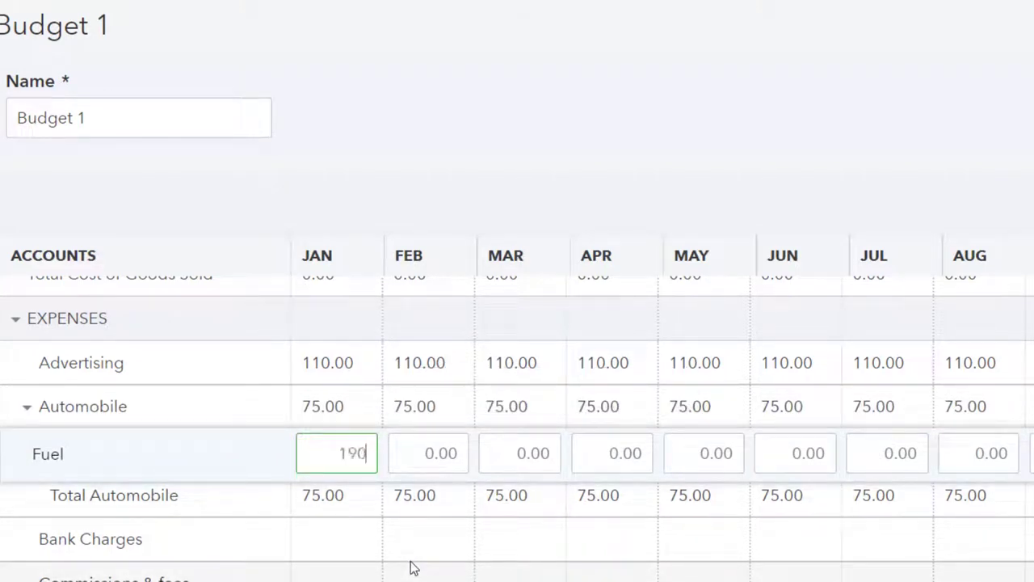
{"action": "key", "text": "Tab"}
{"action": "left_click", "coordinate": [367, 456]}
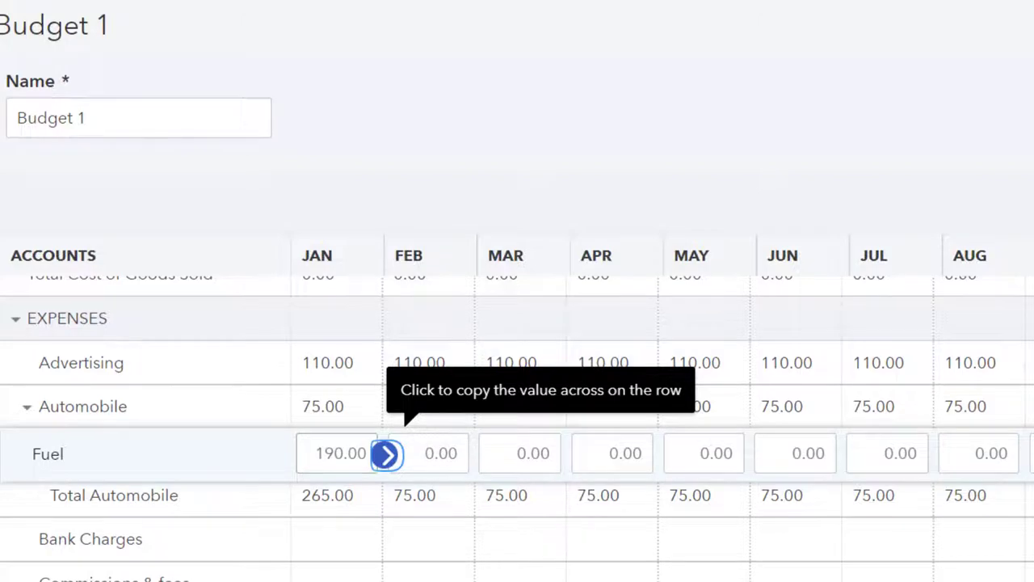
{"action": "left_click", "coordinate": [387, 454]}
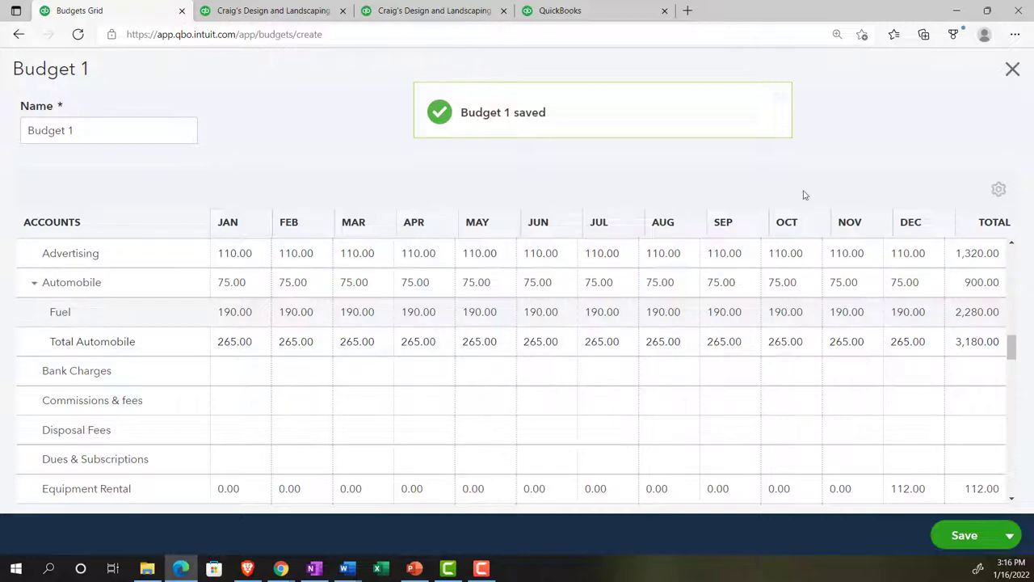
Close the Budget 1 editor and open the Budget Overview report by searching 'bud' in Reports.
{"action": "left_click", "coordinate": [1011, 69]}
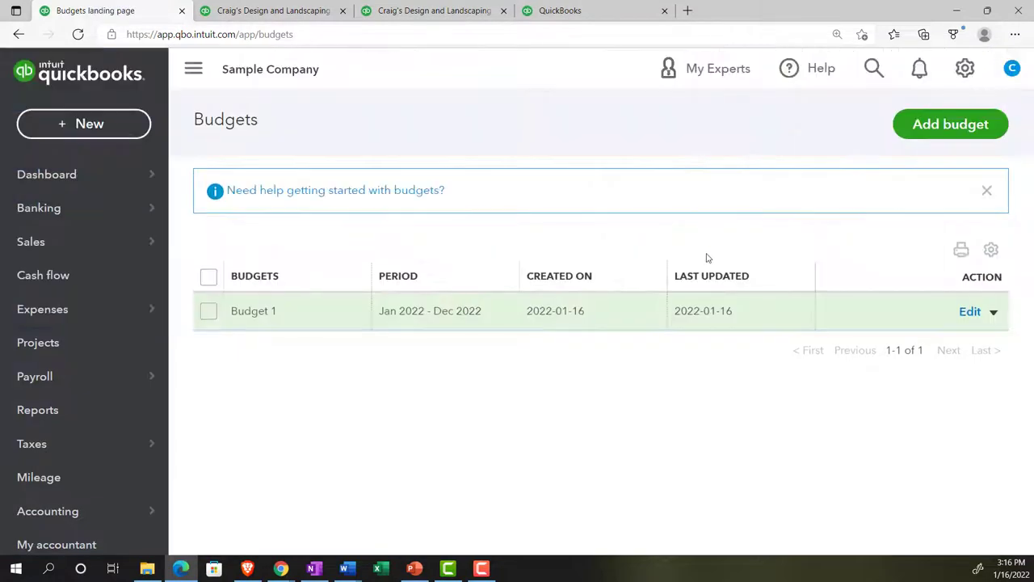
{"action": "left_click", "coordinate": [568, 12]}
{"action": "left_click", "coordinate": [584, 178]}
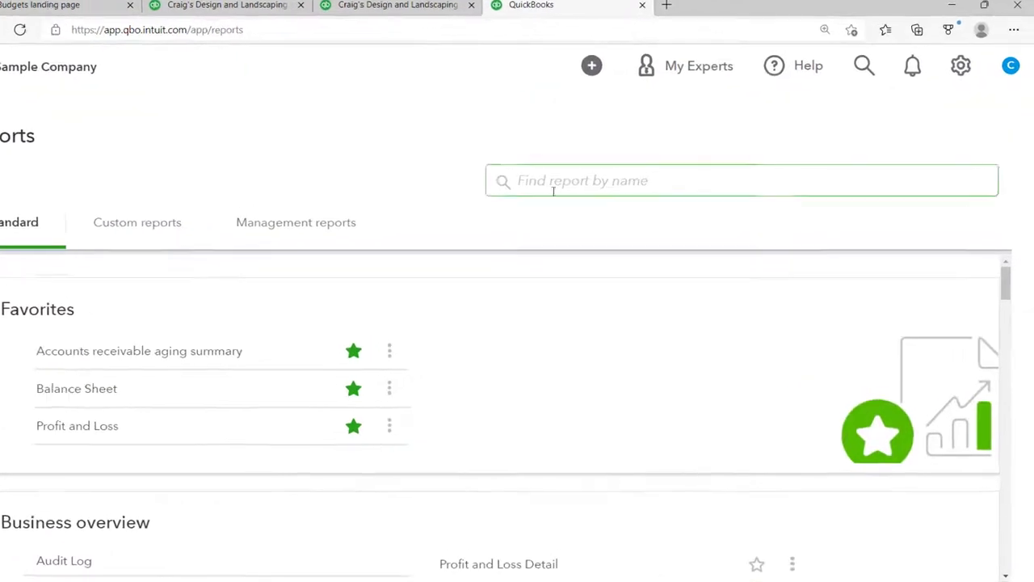
{"action": "type", "text": "bu"}
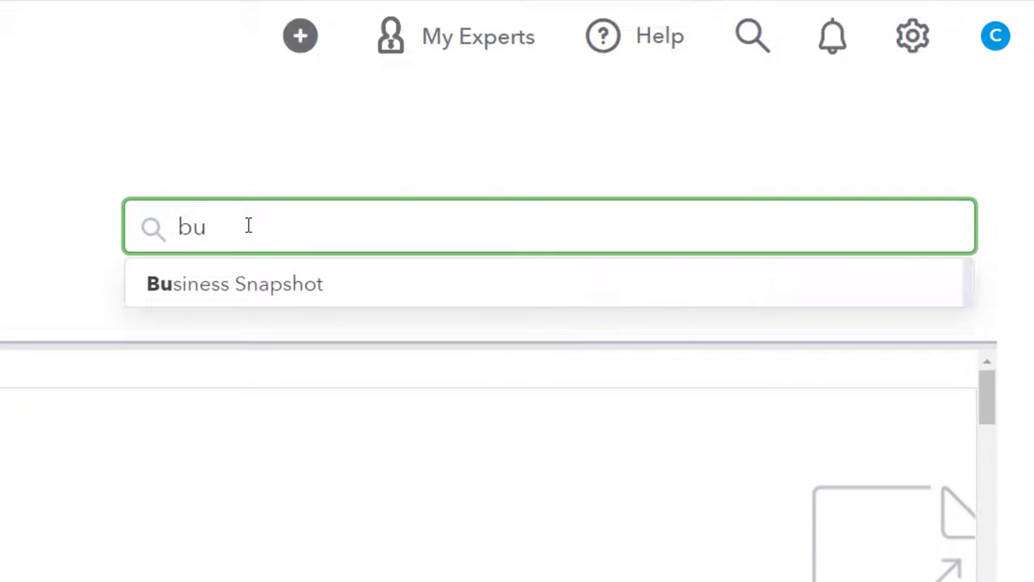
{"action": "type", "text": "d"}
{"action": "key", "text": "BackSpace"}
{"action": "key", "text": "BackSpace"}
{"action": "key", "text": "BackSpace"}
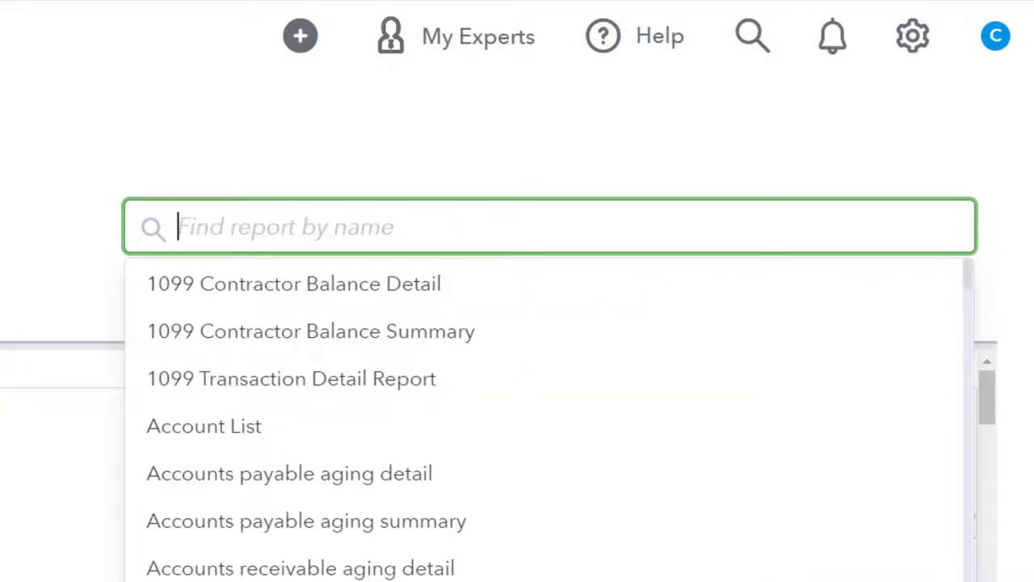
{"action": "key", "text": "Escape"}
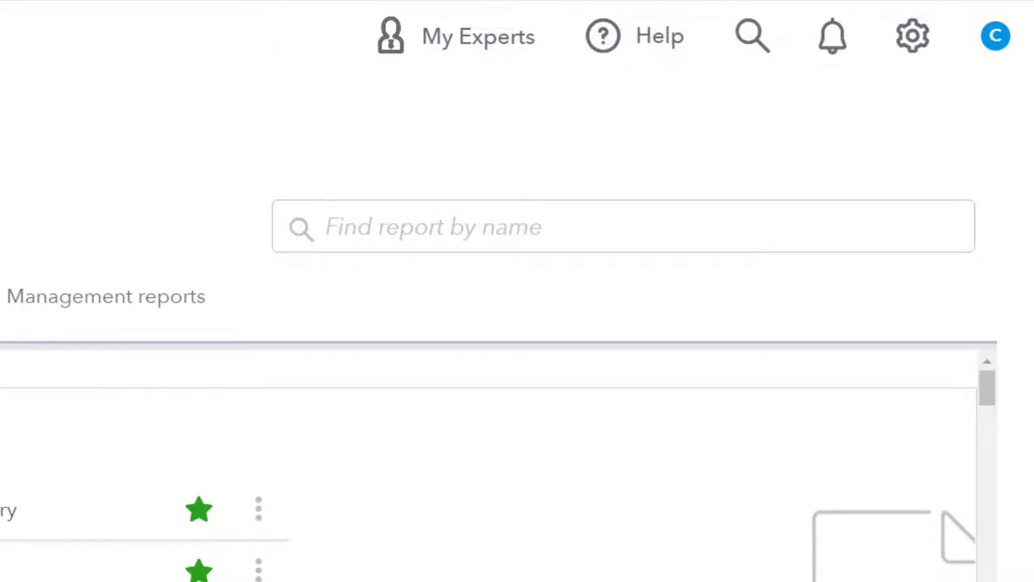
{"action": "left_click", "coordinate": [290, 234]}
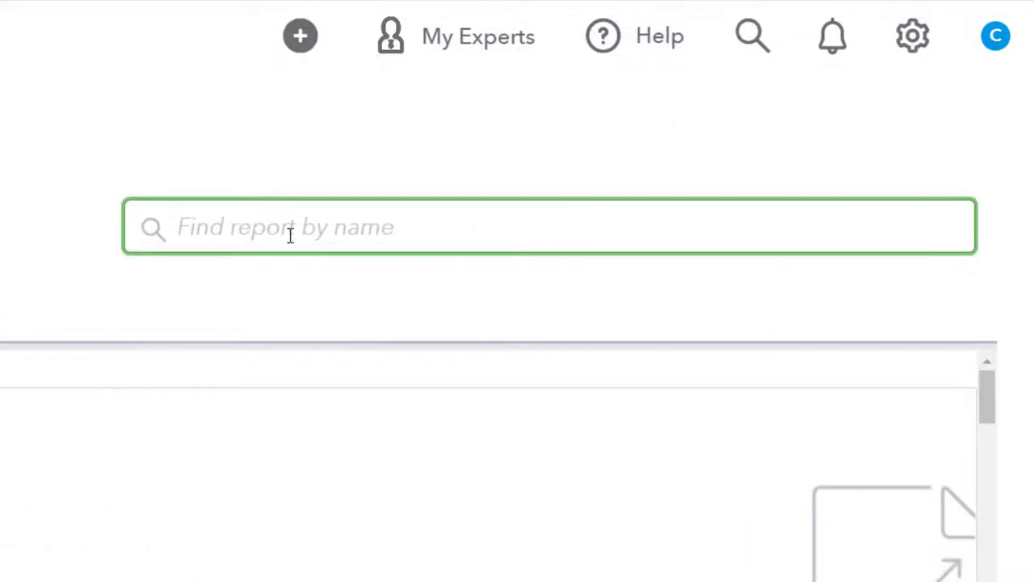
{"action": "type", "text": "bud"}
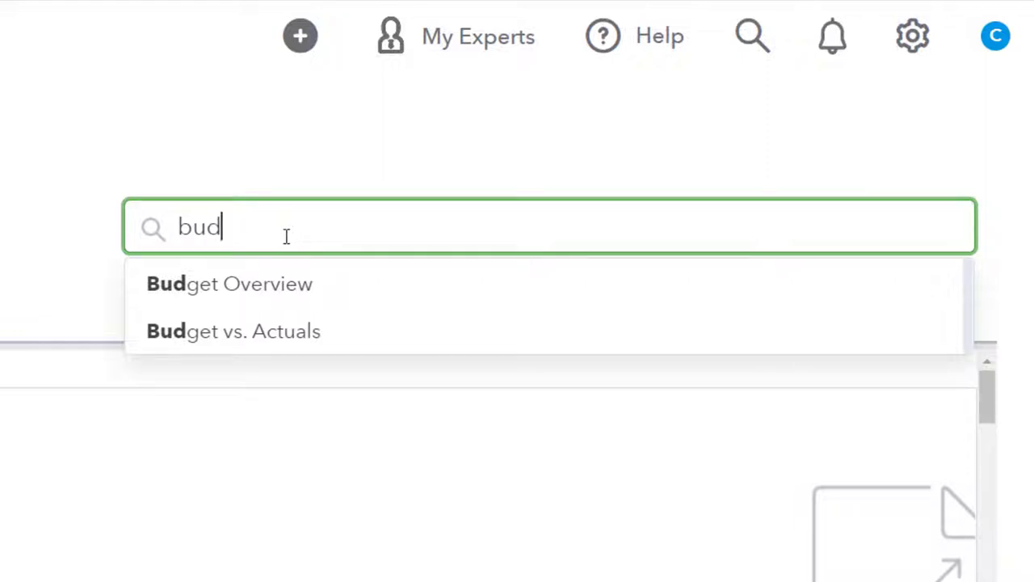
{"action": "left_click", "coordinate": [267, 289]}
{"action": "left_click", "coordinate": [266, 289]}
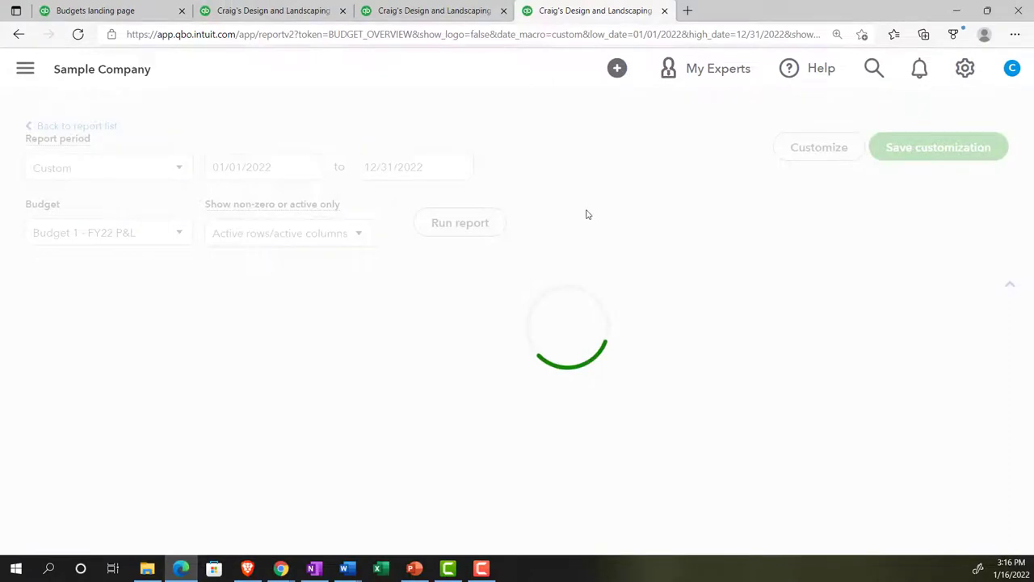
{"action": "scroll", "coordinate": [485, 267], "scroll_direction": "down", "scroll_amount": 3}
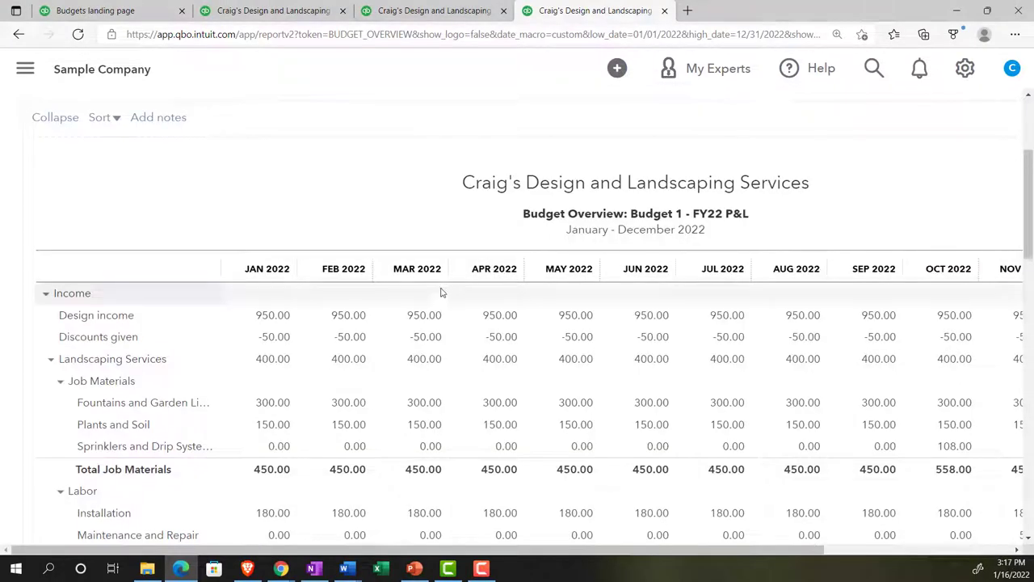
{"action": "scroll", "coordinate": [360, 323], "scroll_direction": "up", "scroll_amount": 3}
{"action": "scroll", "coordinate": [362, 325], "scroll_direction": "down", "scroll_amount": 1}
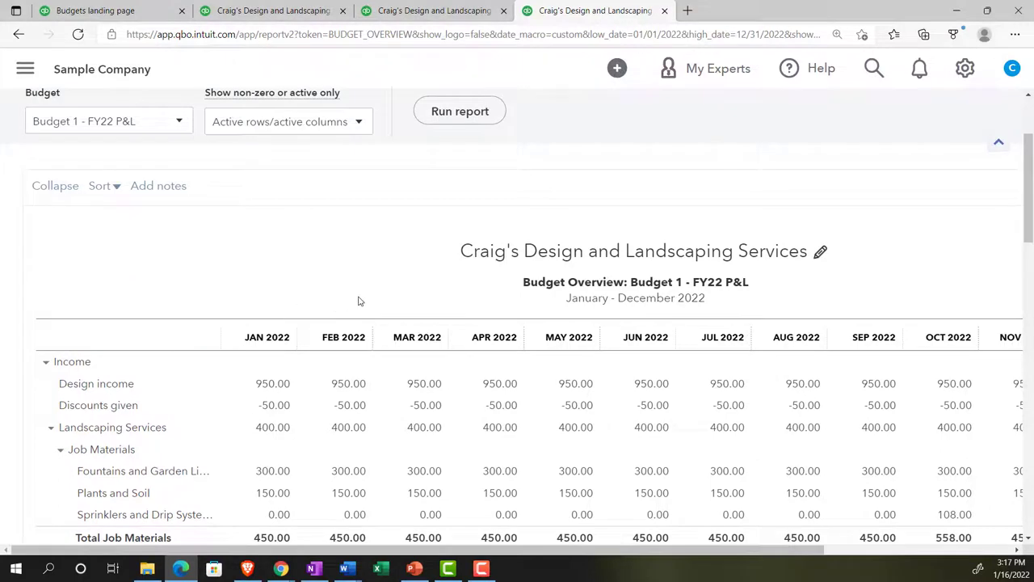
{"action": "scroll", "coordinate": [386, 315], "scroll_direction": "down", "scroll_amount": 1}
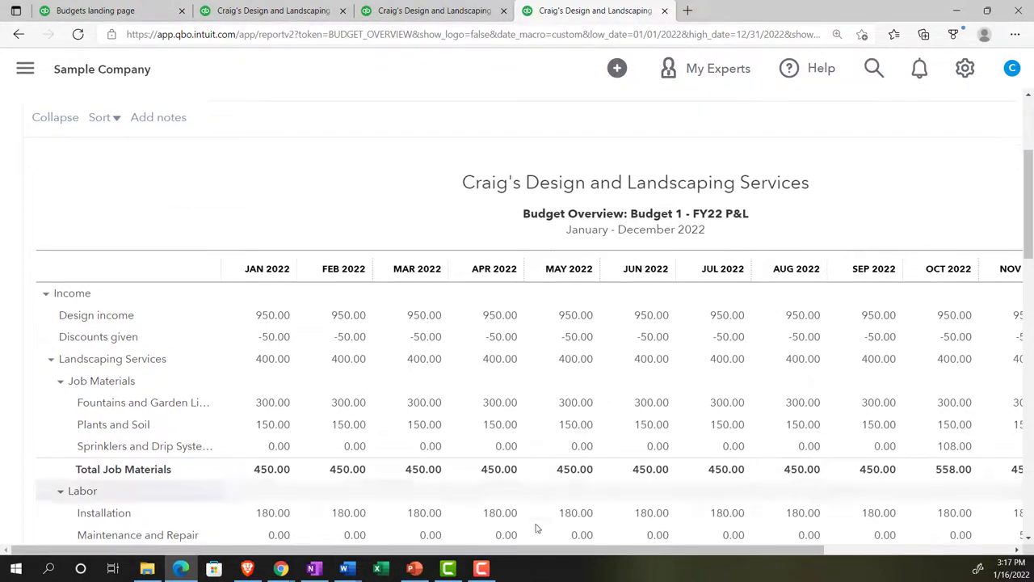
{"action": "left_click_drag", "start_coordinate": [658, 551], "coordinate": [766, 552]}
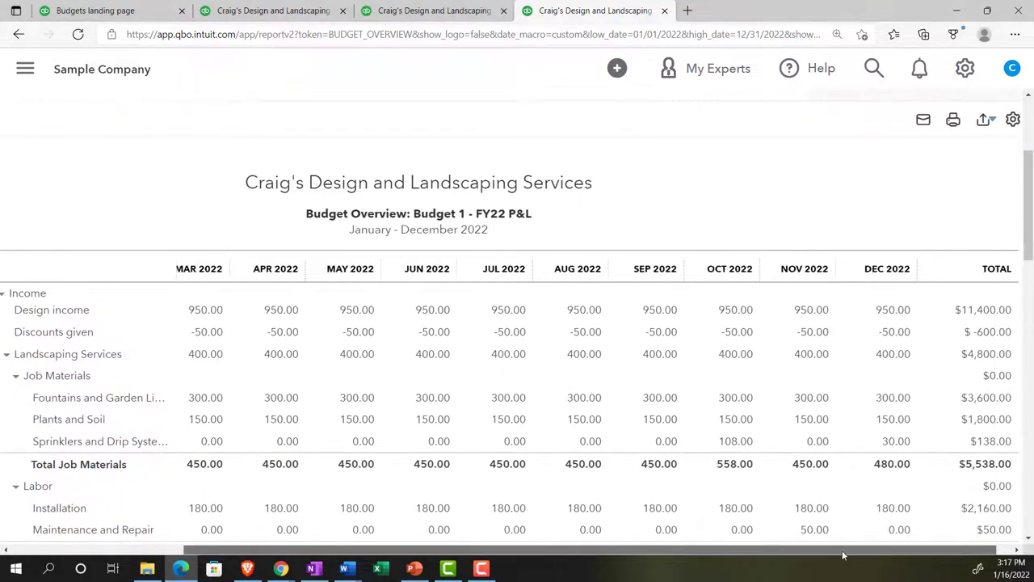
{"action": "left_click_drag", "start_coordinate": [833, 556], "coordinate": [660, 556]}
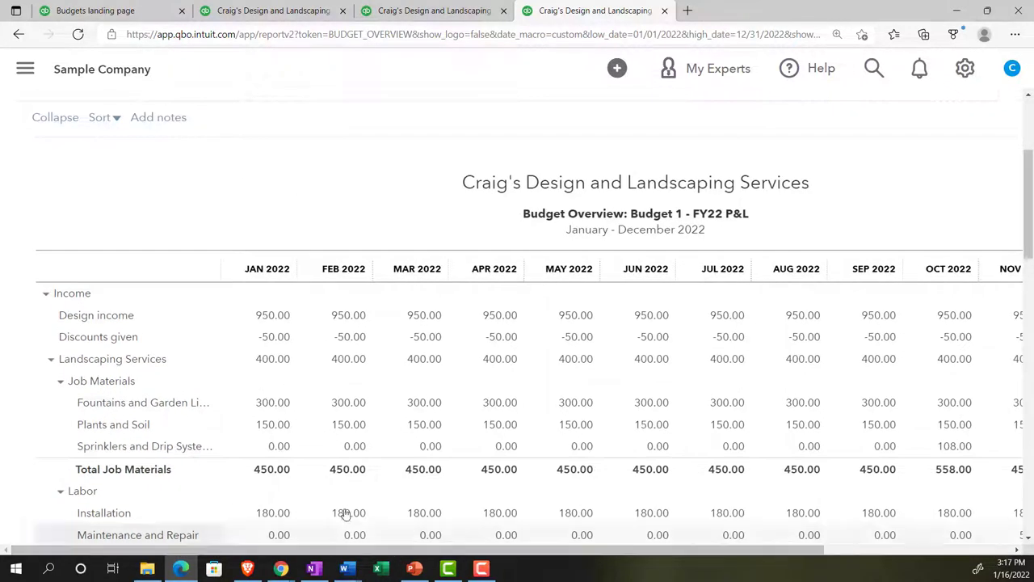
{"action": "scroll", "coordinate": [323, 474], "scroll_direction": "down", "scroll_amount": 3}
{"action": "scroll", "coordinate": [323, 475], "scroll_direction": "down", "scroll_amount": 6}
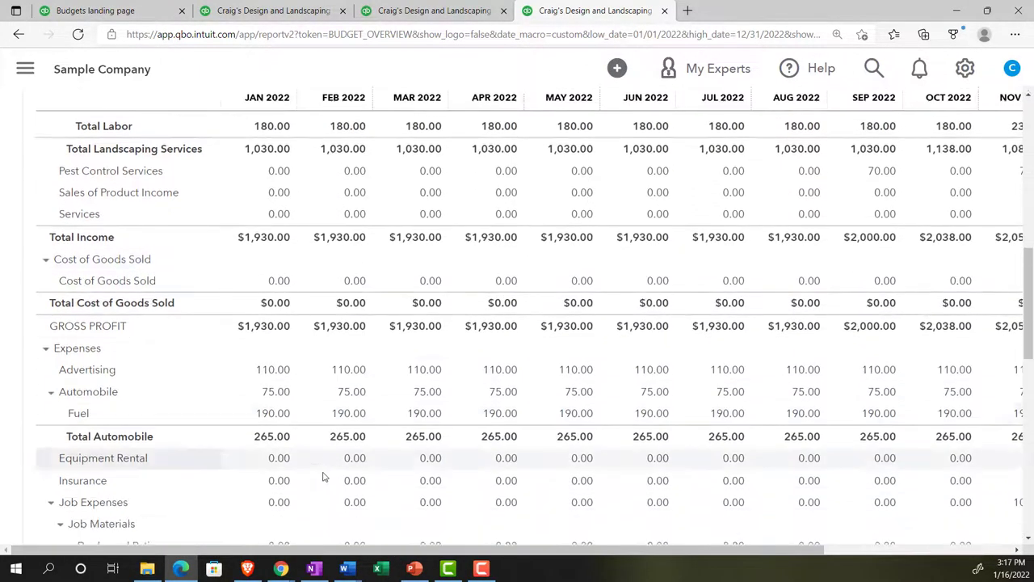
{"action": "scroll", "coordinate": [323, 476], "scroll_direction": "down", "scroll_amount": 5}
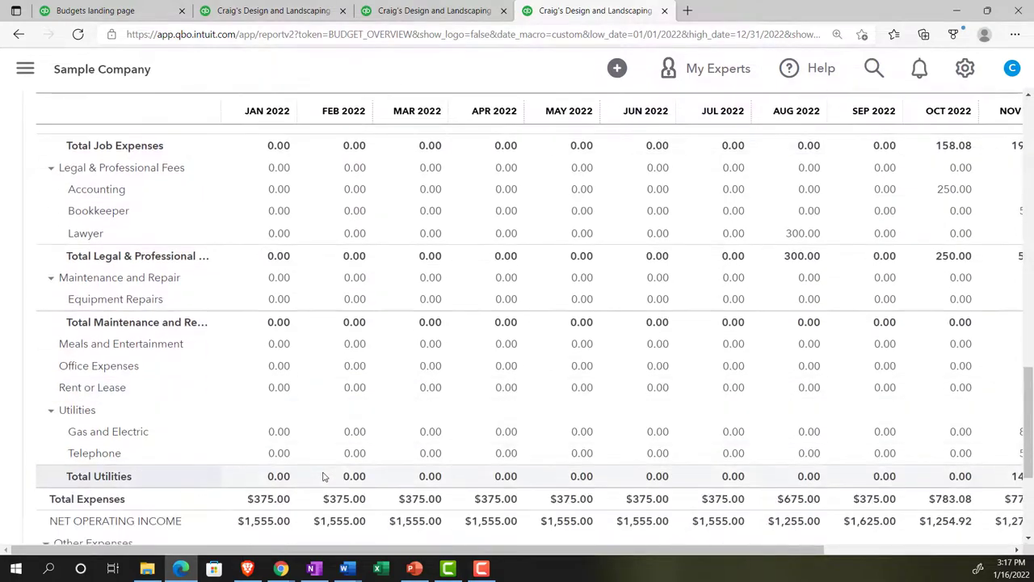
{"action": "scroll", "coordinate": [324, 476], "scroll_direction": "down", "scroll_amount": 1}
{"action": "scroll", "coordinate": [323, 476], "scroll_direction": "up", "scroll_amount": 15}
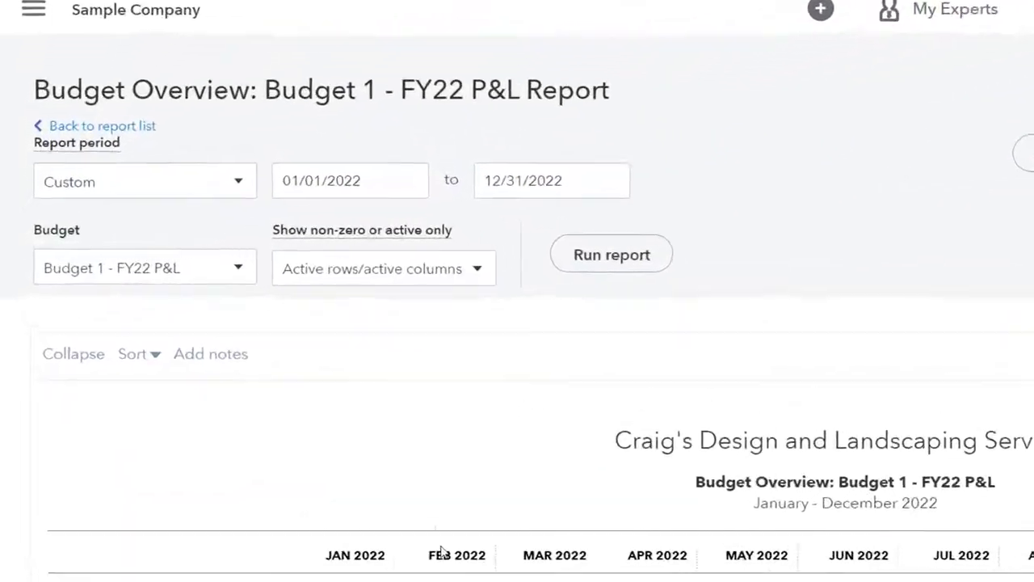
Run the Budget Overview for Budget 1 - FY22 P&L from 10/01/2022 to 12/31/2022 and review it.
{"action": "left_click", "coordinate": [297, 272]}
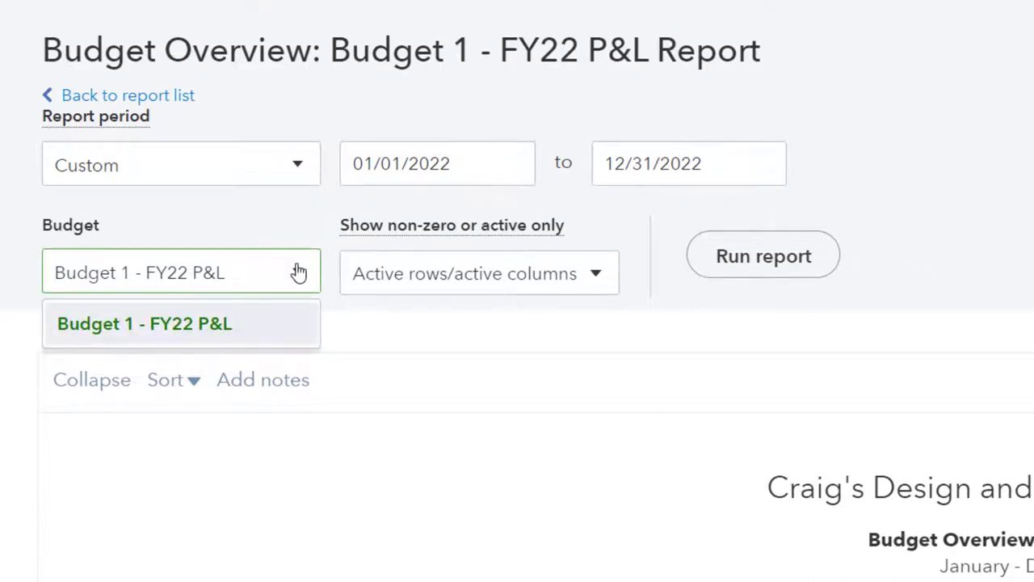
{"action": "left_click", "coordinate": [297, 272]}
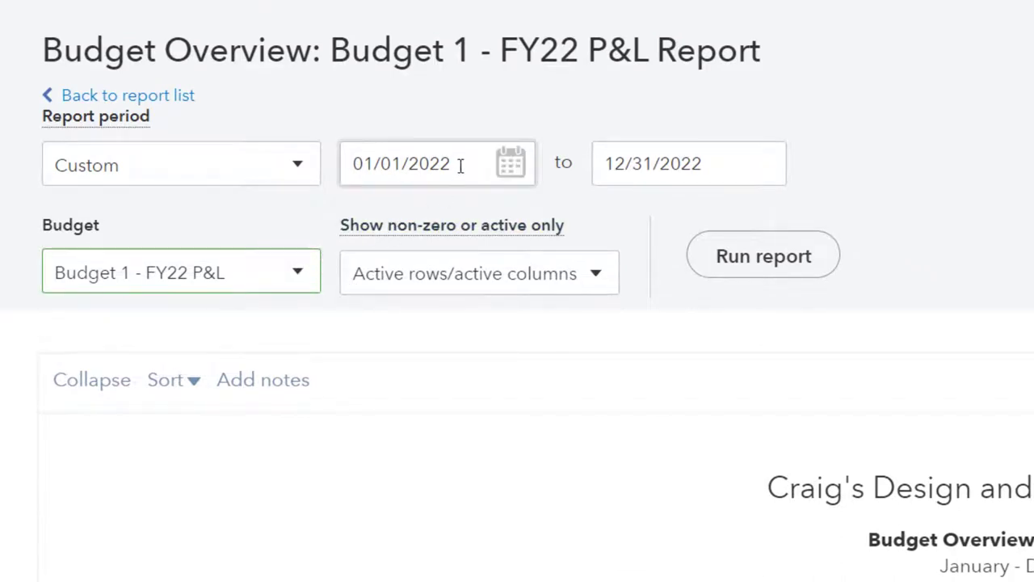
{"action": "left_click_drag", "start_coordinate": [459, 166], "coordinate": [341, 49]}
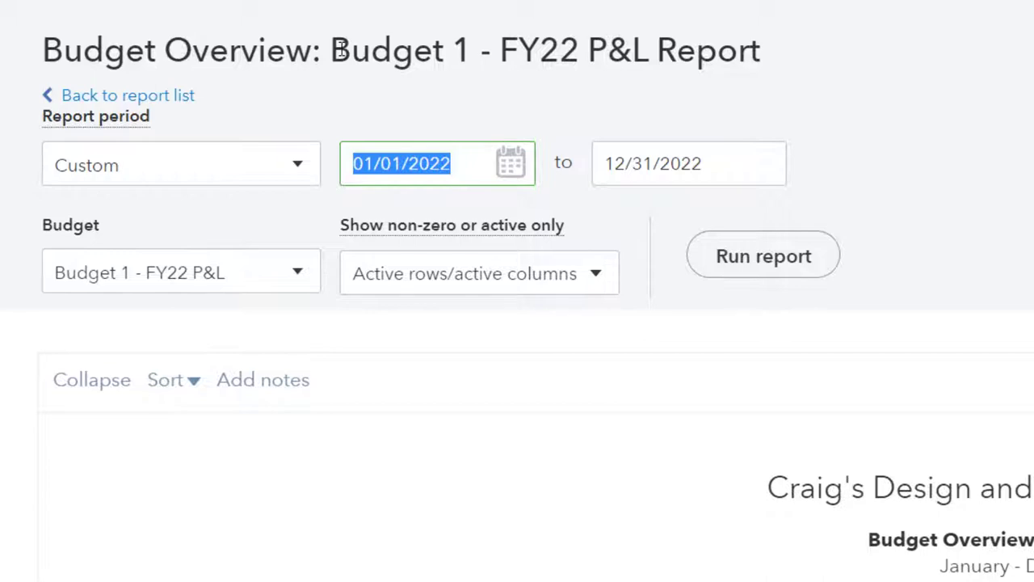
{"action": "type", "text": "10/01/"}
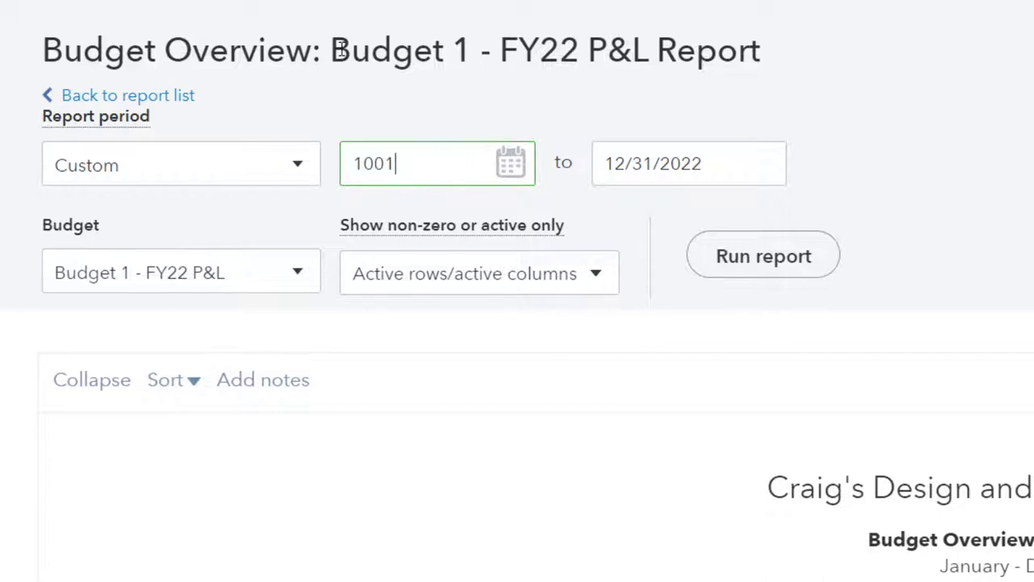
{"action": "type", "text": "202"}
{"action": "key", "text": "Tab"}
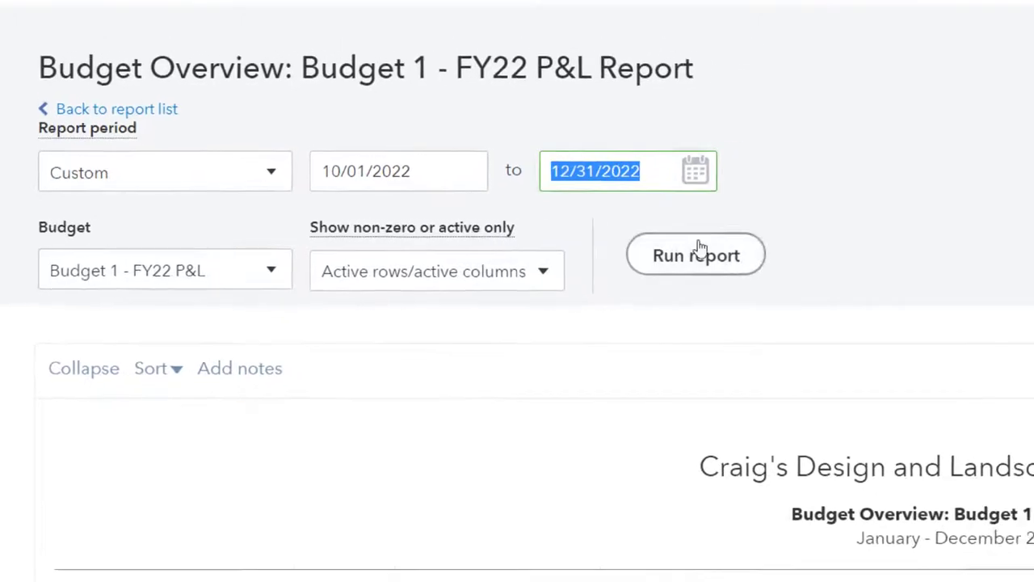
{"action": "left_click", "coordinate": [478, 253]}
{"action": "scroll", "coordinate": [485, 275], "scroll_direction": "down", "scroll_amount": 3}
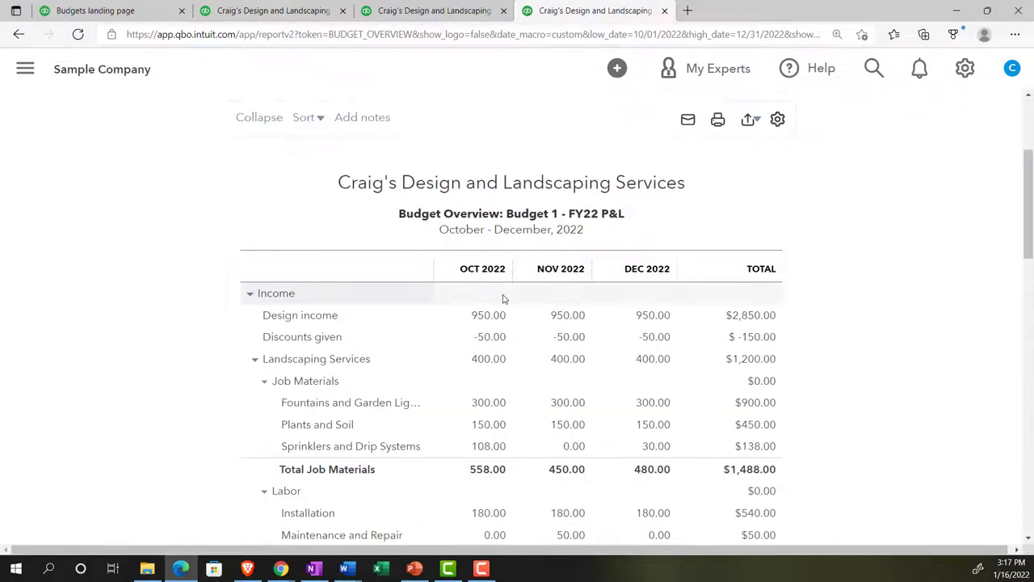
{"action": "scroll", "coordinate": [554, 306], "scroll_direction": "down", "scroll_amount": 5}
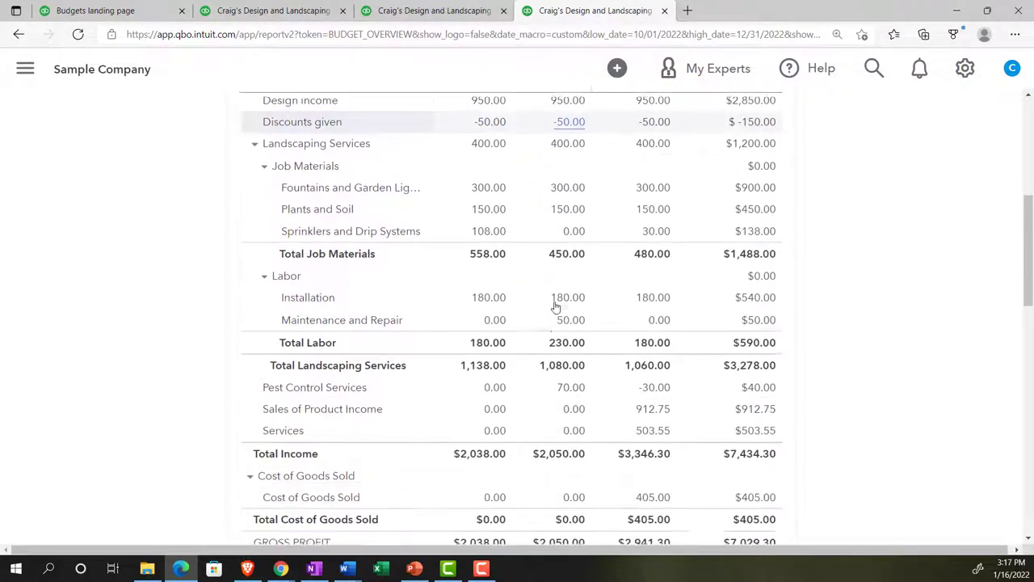
{"action": "scroll", "coordinate": [555, 305], "scroll_direction": "down", "scroll_amount": 5}
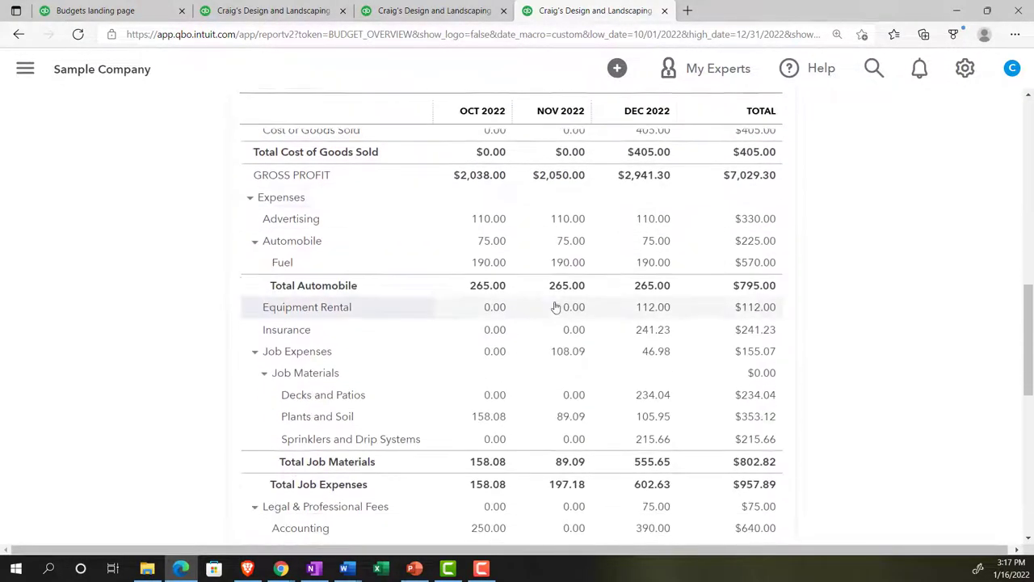
{"action": "scroll", "coordinate": [555, 305], "scroll_direction": "down", "scroll_amount": 3}
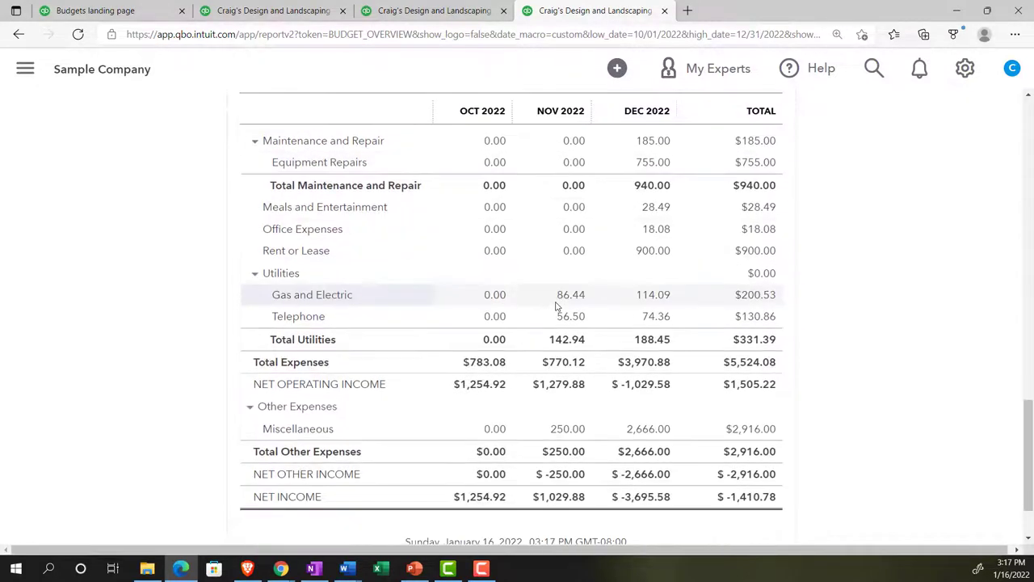
{"action": "scroll", "coordinate": [555, 307], "scroll_direction": "up", "scroll_amount": 15}
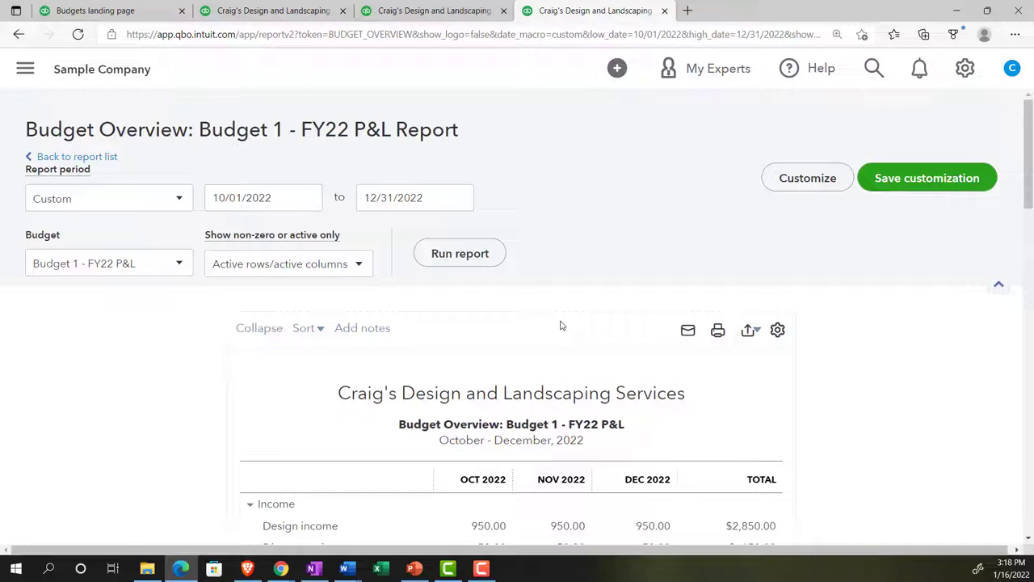
Find the Budget vs. Actuals report by searching 'bud' in Reports and open it.
{"action": "left_click", "coordinate": [26, 70]}
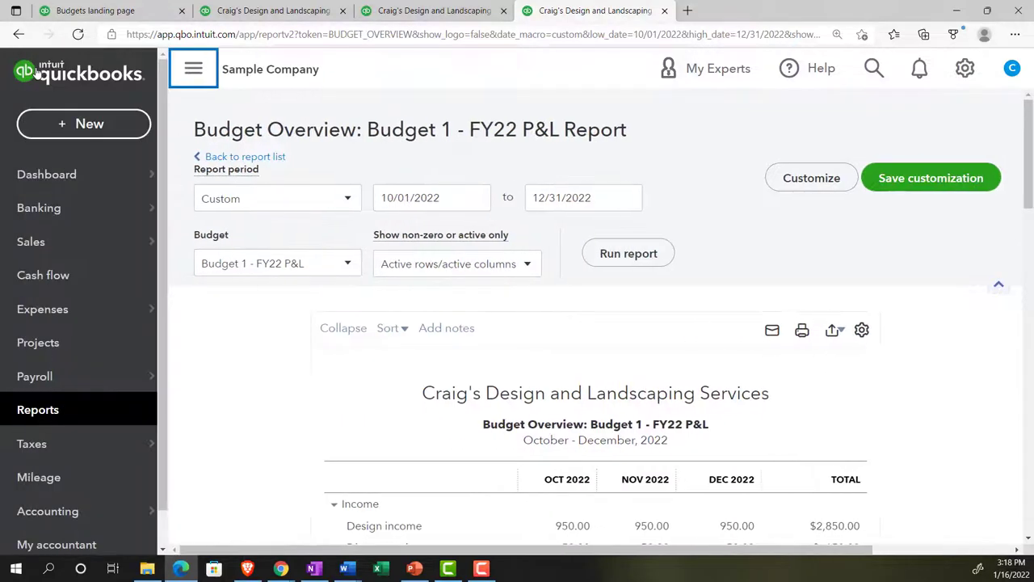
{"action": "left_click", "coordinate": [37, 412]}
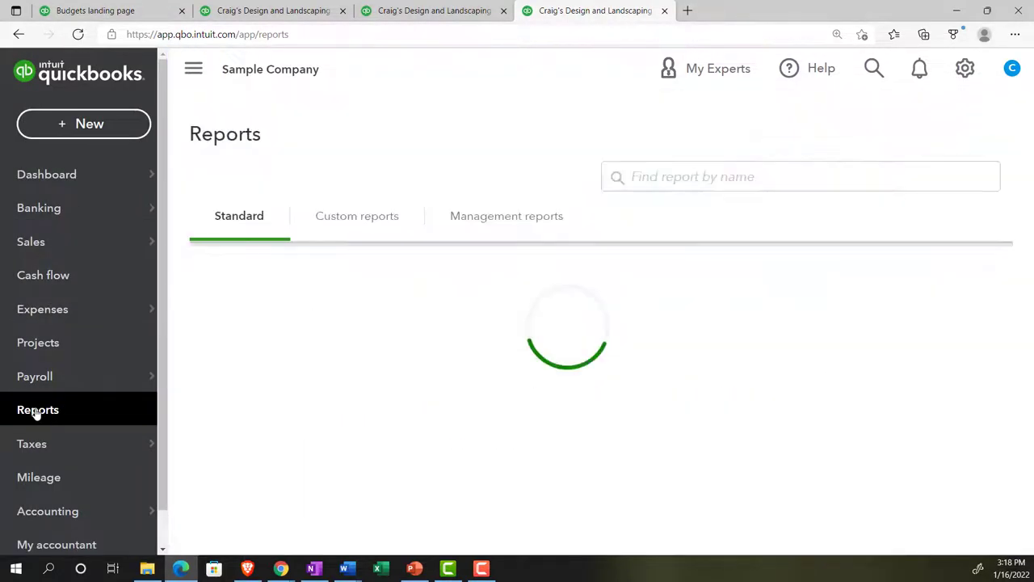
{"action": "left_click", "coordinate": [703, 177]}
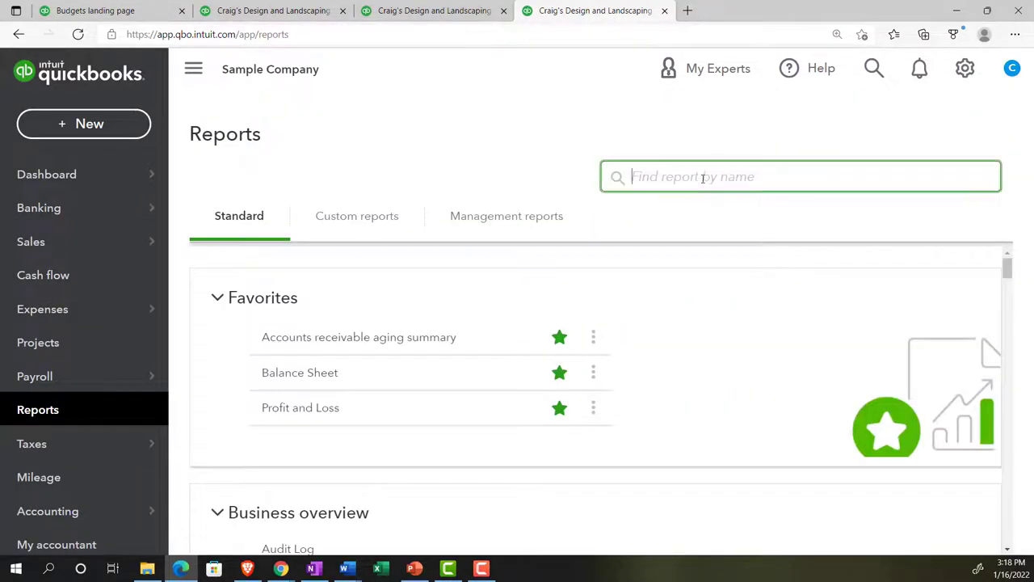
{"action": "type", "text": "bud"}
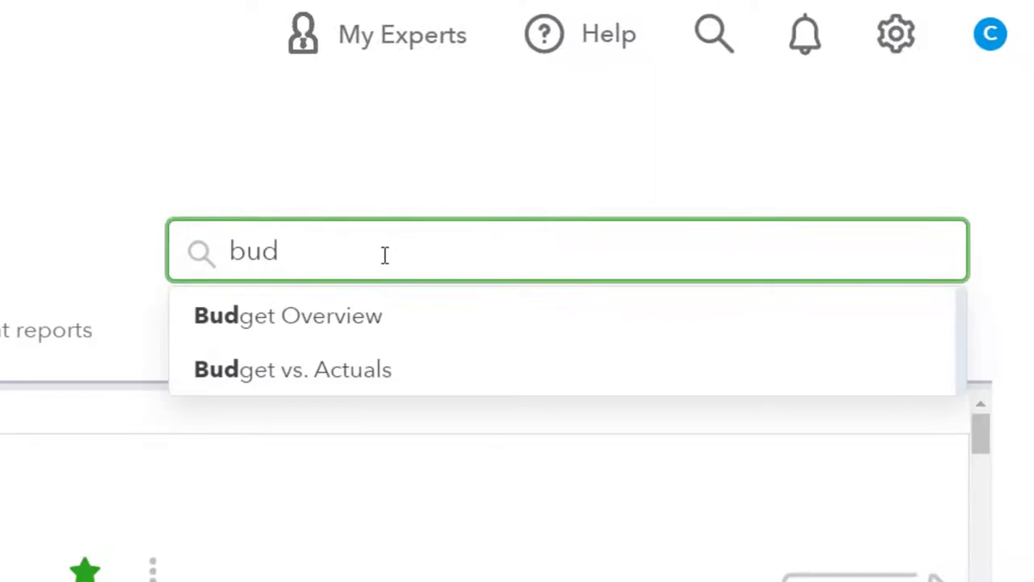
{"action": "key", "text": "Down"}
{"action": "key", "text": "Down"}
{"action": "key", "text": "Return"}
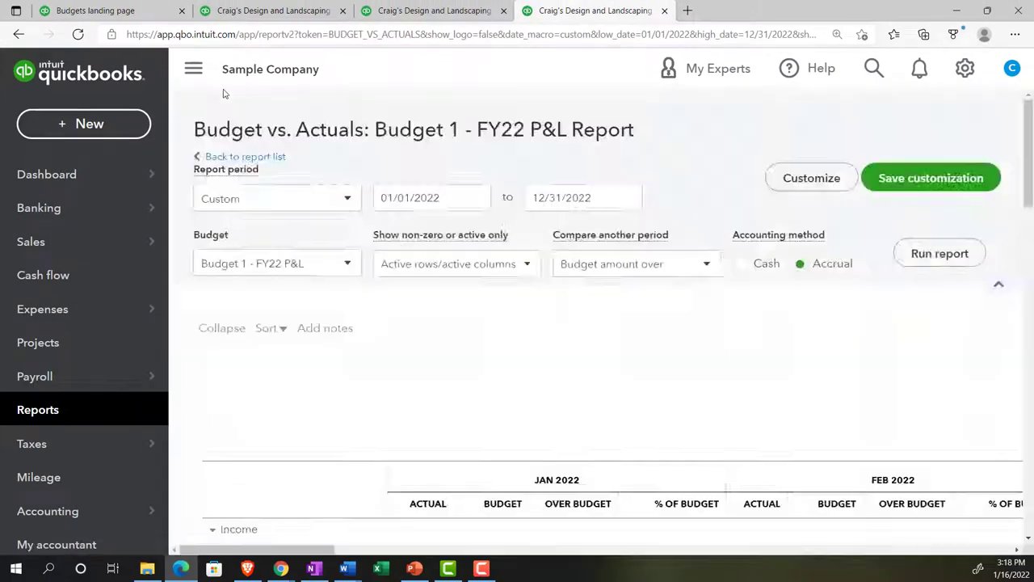
Hide the navigation panel and scroll the Budget vs. Actuals report through all months to TOTAL.
{"action": "scroll", "coordinate": [224, 93], "scroll_direction": "down", "scroll_amount": 3}
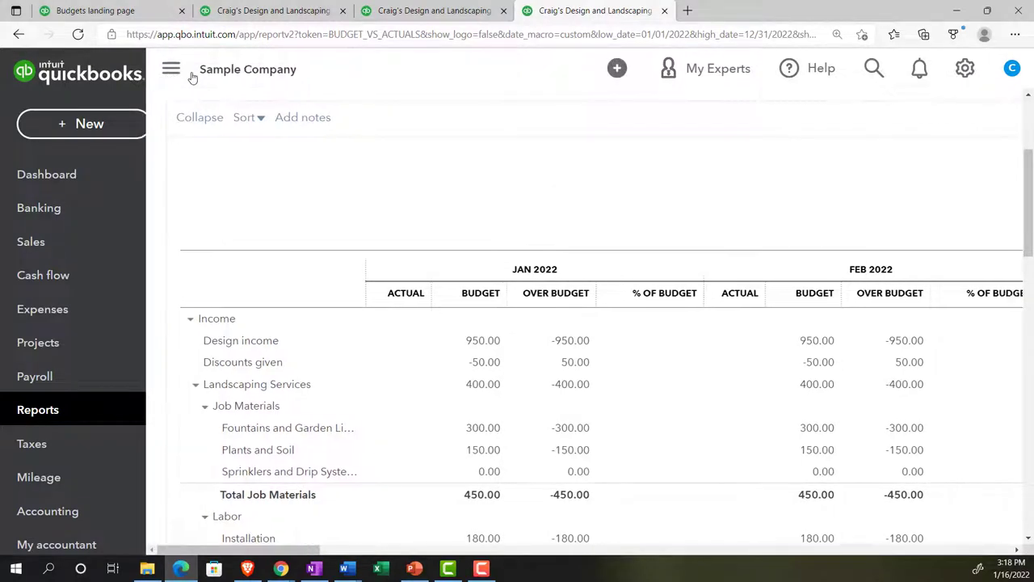
{"action": "left_click", "coordinate": [192, 77]}
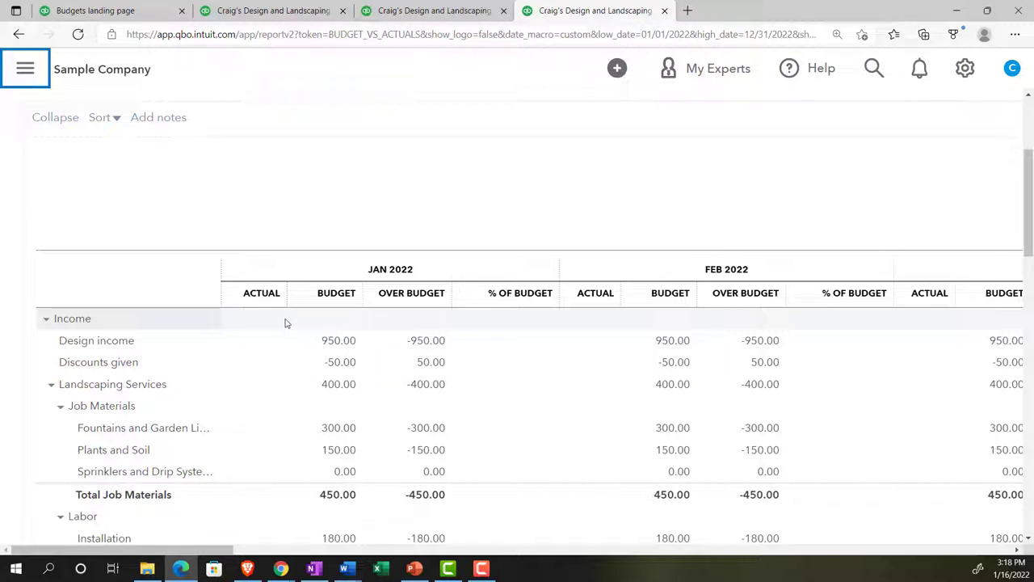
{"action": "scroll", "coordinate": [262, 300], "scroll_direction": "down", "scroll_amount": 1}
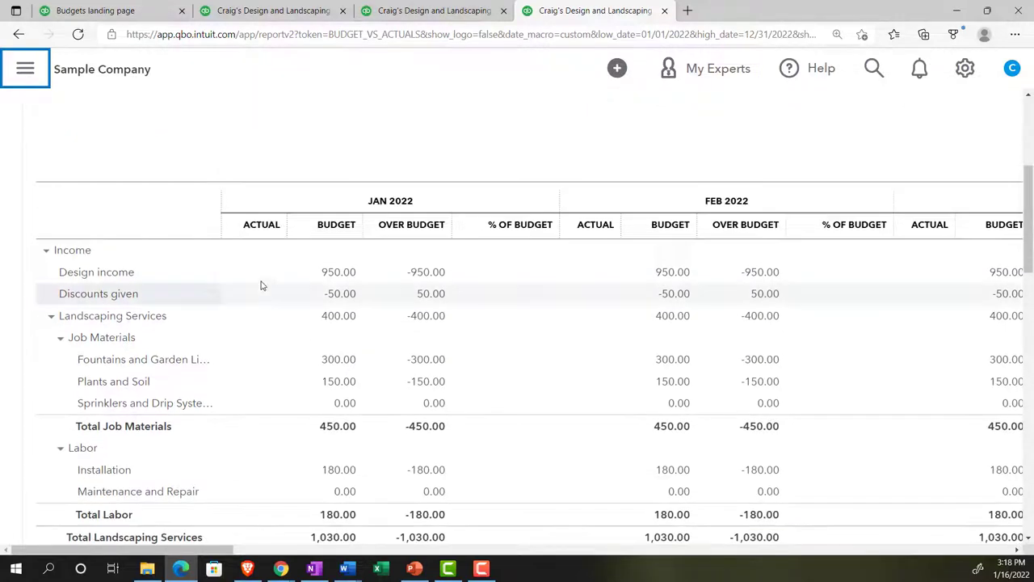
{"action": "scroll", "coordinate": [261, 285], "scroll_direction": "down", "scroll_amount": 4}
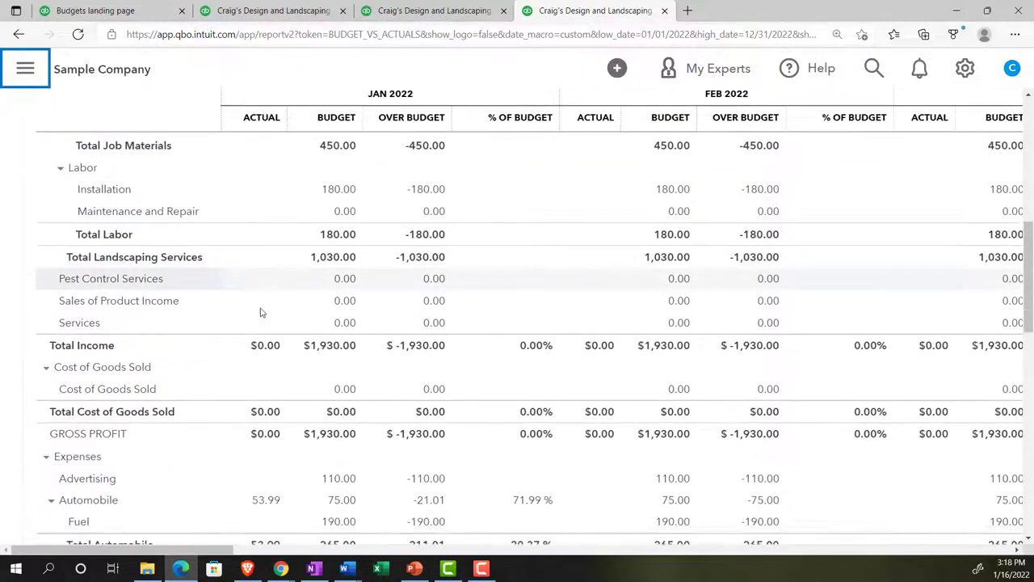
{"action": "scroll", "coordinate": [261, 312], "scroll_direction": "down", "scroll_amount": 2}
{"action": "scroll", "coordinate": [261, 307], "scroll_direction": "up", "scroll_amount": 7}
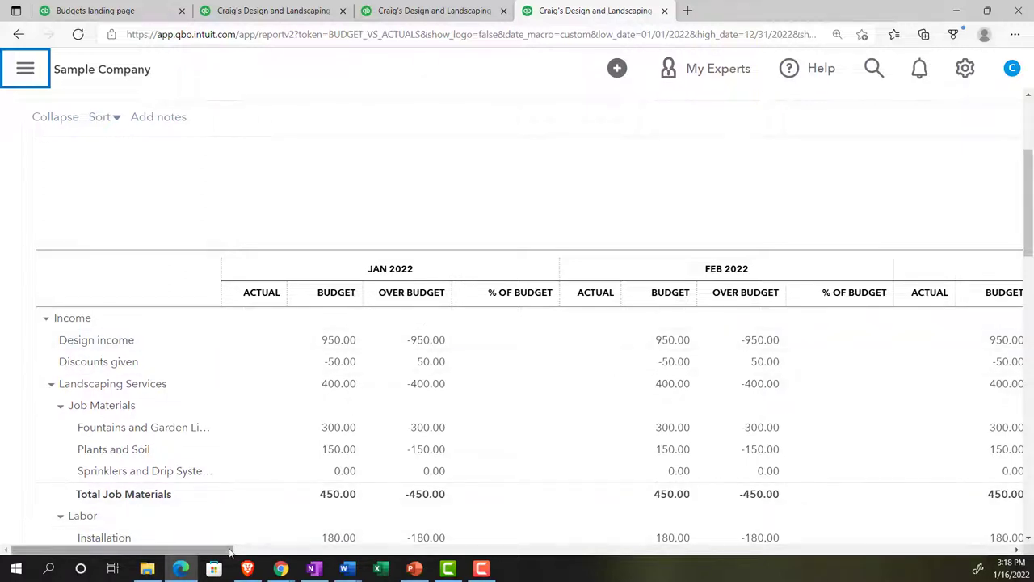
{"action": "left_click", "coordinate": [512, 549]}
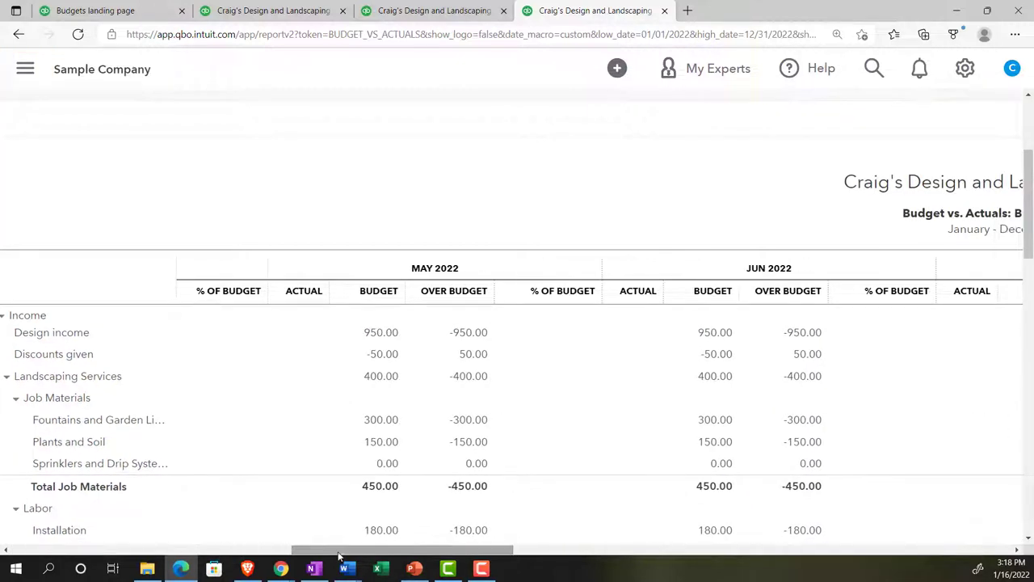
{"action": "left_click", "coordinate": [622, 551]}
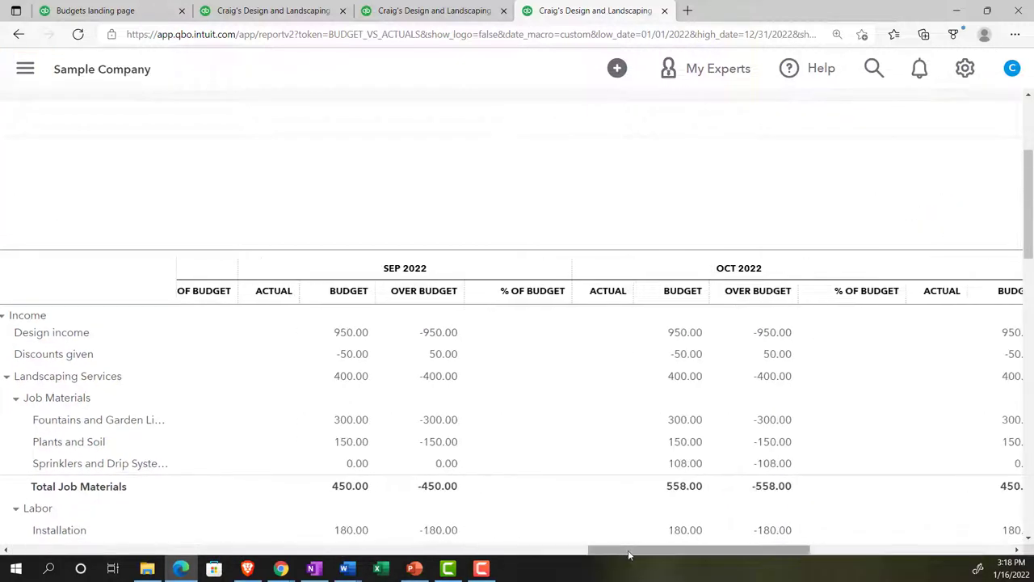
{"action": "left_click", "coordinate": [841, 548]}
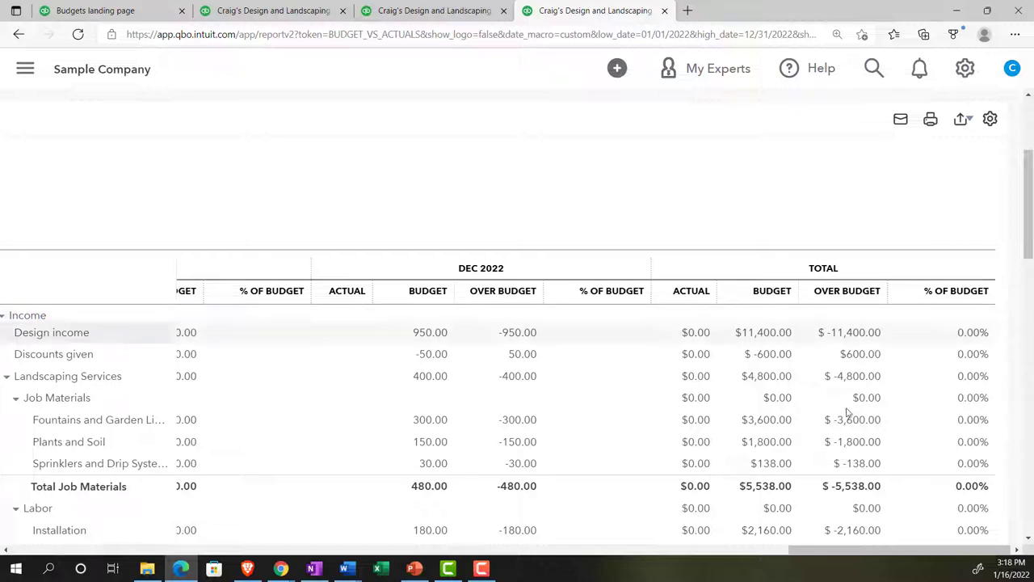
{"action": "left_click_drag", "start_coordinate": [501, 551], "coordinate": [202, 554]}
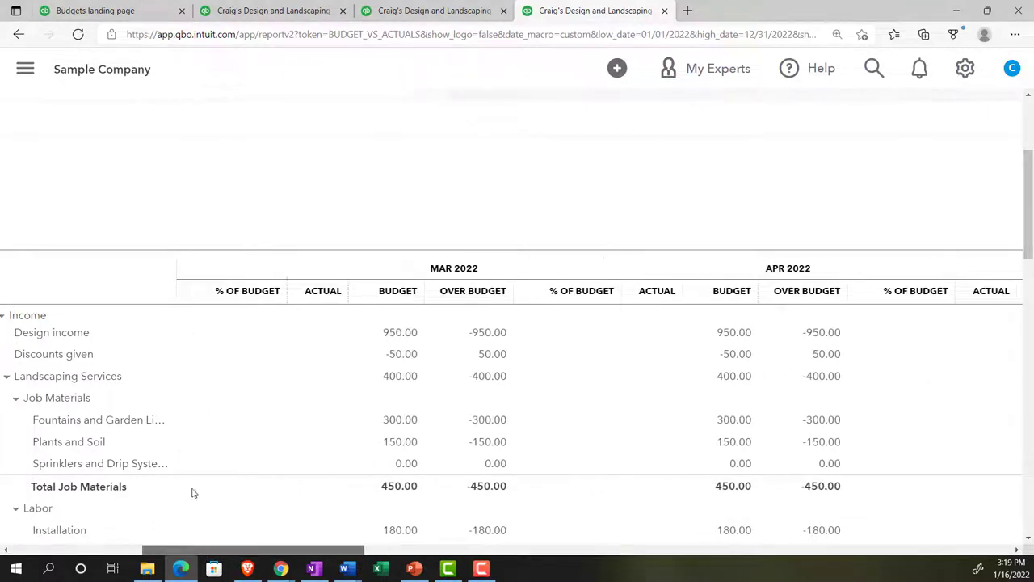
{"action": "scroll", "coordinate": [215, 459], "scroll_direction": "up", "scroll_amount": 3}
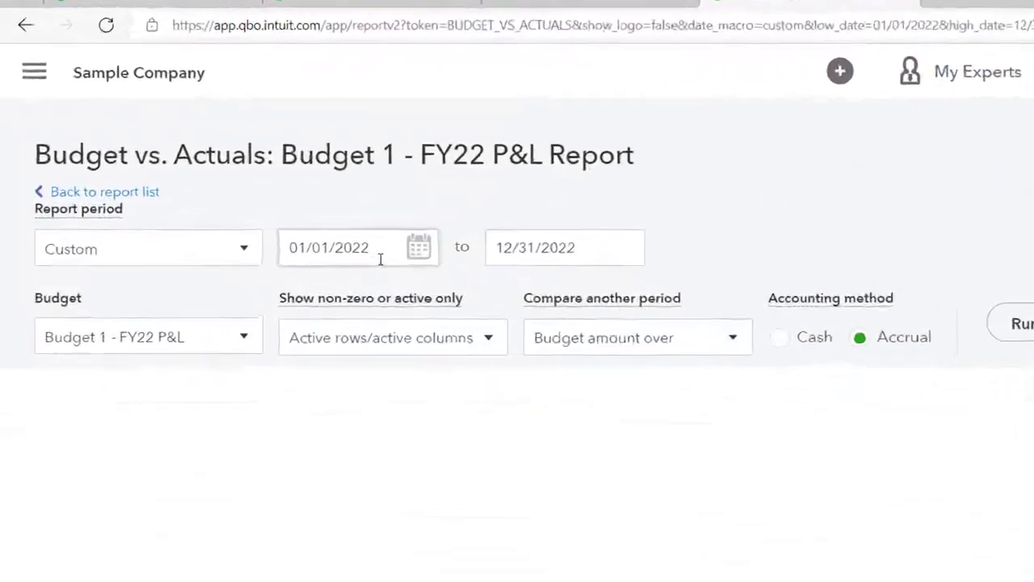
Change the Budget vs. Actuals end date to 03/31/2022 and rerun the report.
{"action": "left_click_drag", "start_coordinate": [280, 202], "coordinate": [127, 192]}
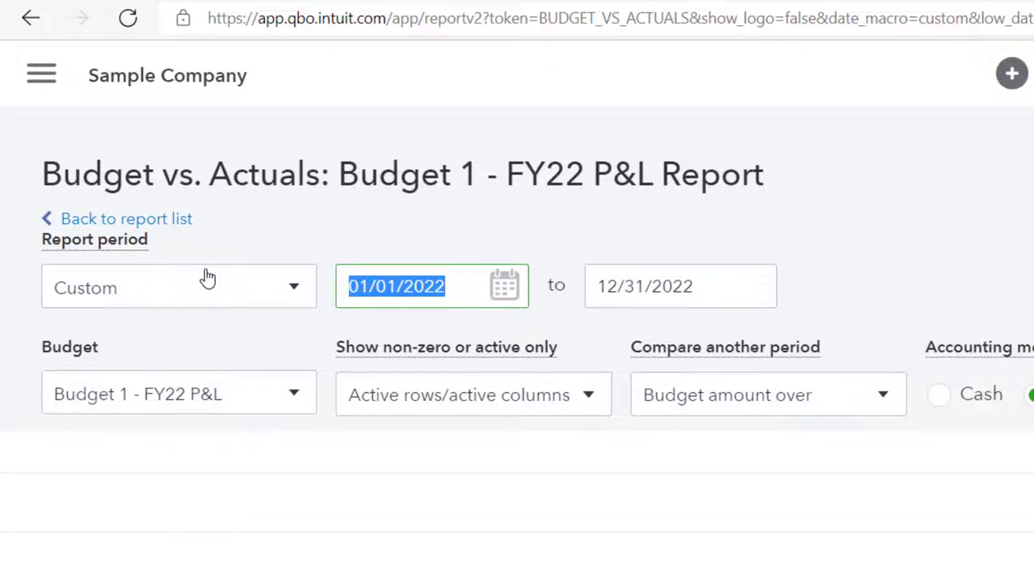
{"action": "key", "text": "Tab"}
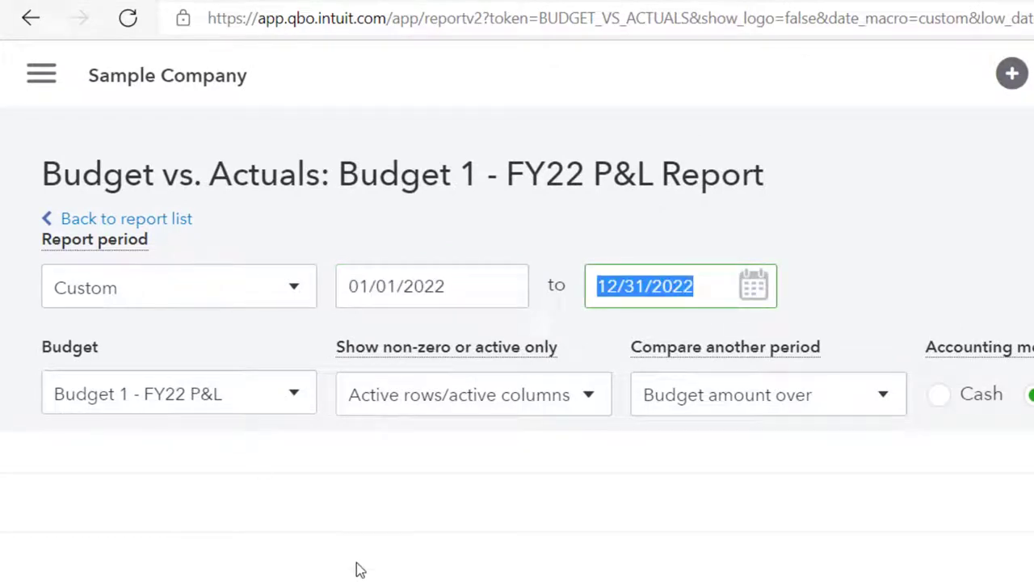
{"action": "type", "text": "03312022"}
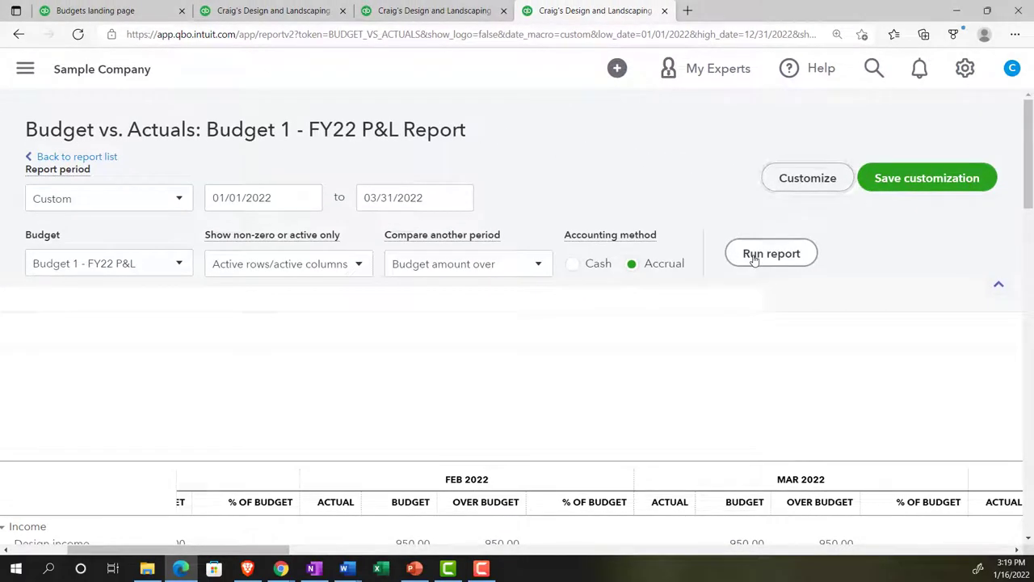
{"action": "left_click", "coordinate": [753, 255]}
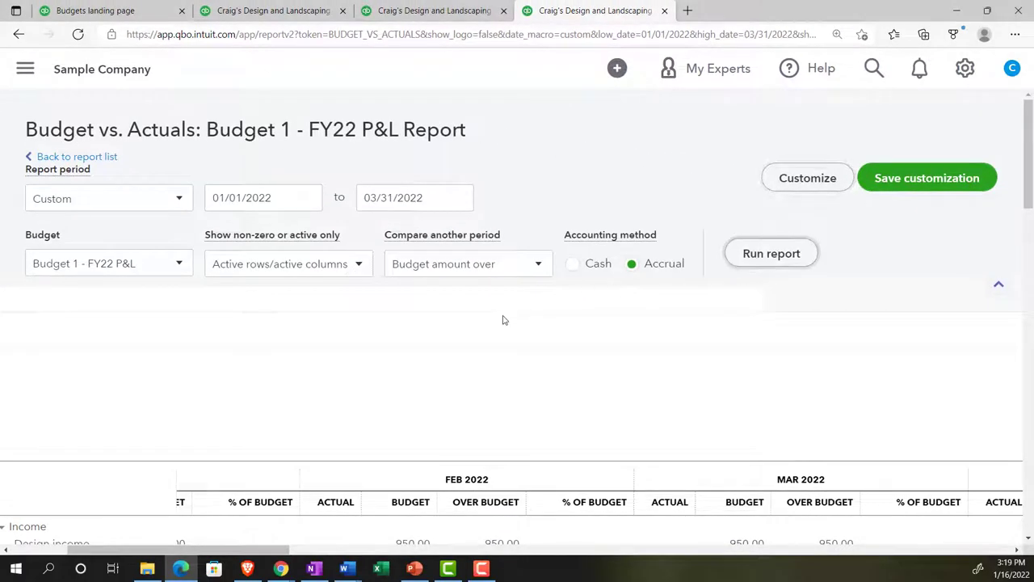
{"action": "scroll", "coordinate": [471, 323], "scroll_direction": "down", "scroll_amount": 3}
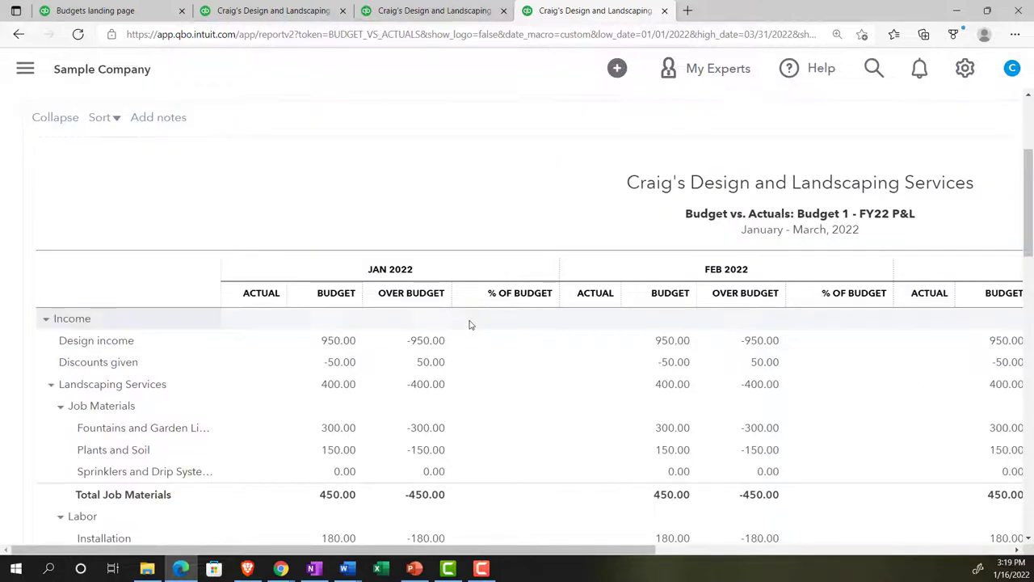
{"action": "key", "text": "ctrl+minus"}
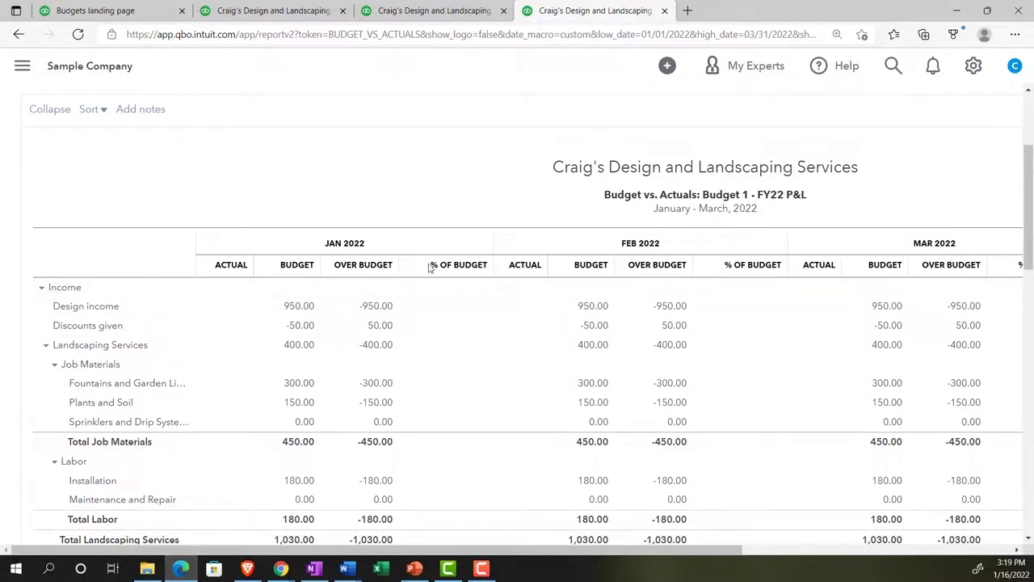
{"action": "left_click_drag", "start_coordinate": [582, 554], "coordinate": [876, 552]}
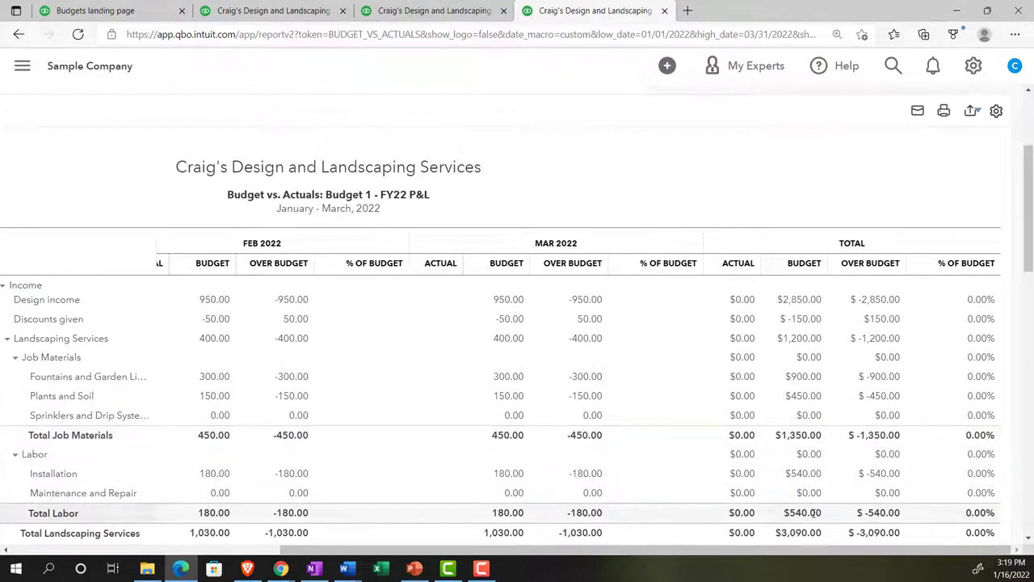
{"action": "left_click_drag", "start_coordinate": [799, 554], "coordinate": [434, 553]}
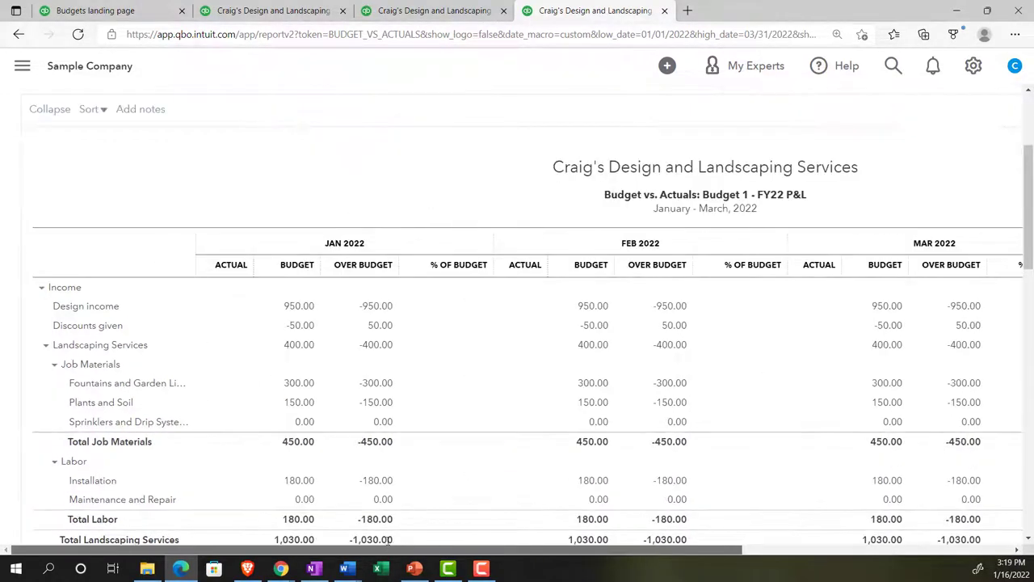
{"action": "scroll", "coordinate": [388, 493], "scroll_direction": "down", "scroll_amount": 1}
{"action": "scroll", "coordinate": [388, 493], "scroll_direction": "down", "scroll_amount": 8}
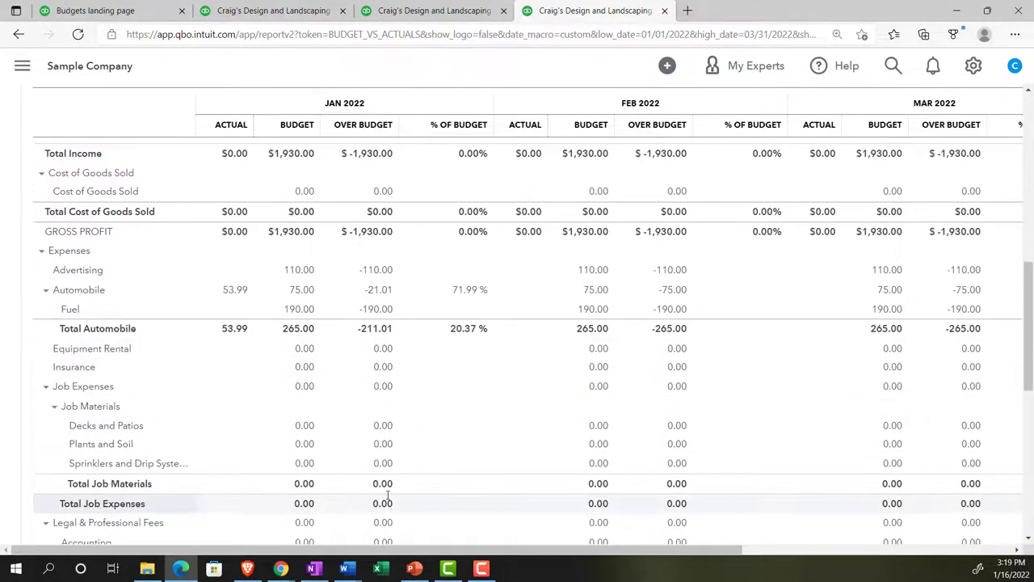
{"action": "scroll", "coordinate": [387, 494], "scroll_direction": "down", "scroll_amount": 4}
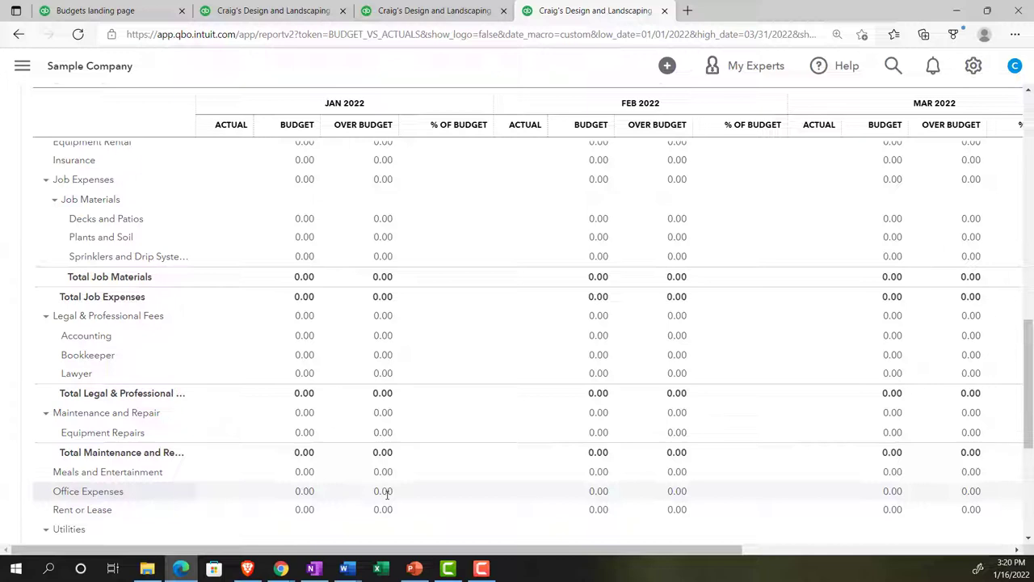
{"action": "scroll", "coordinate": [387, 494], "scroll_direction": "up", "scroll_amount": 10}
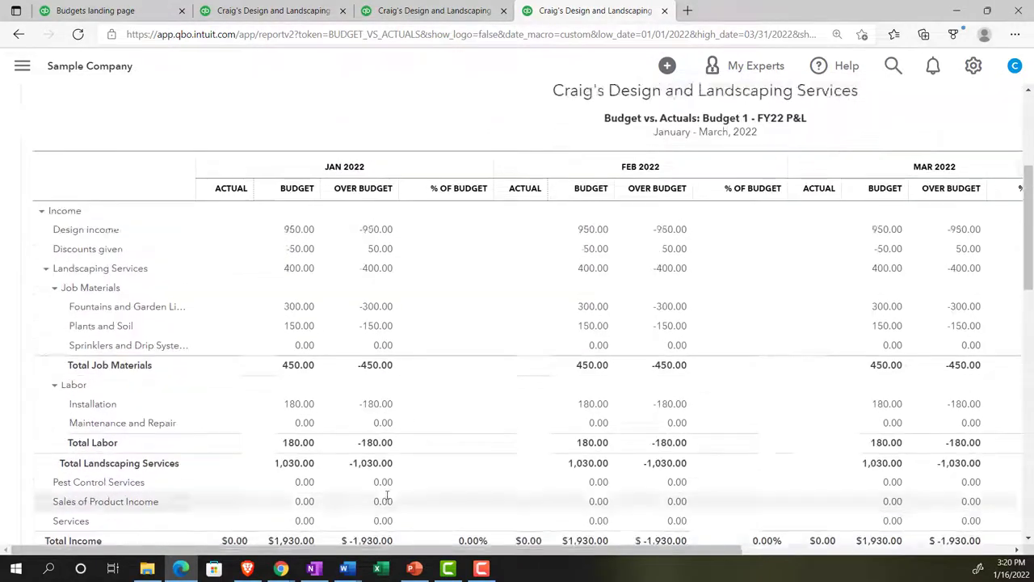
{"action": "scroll", "coordinate": [387, 494], "scroll_direction": "up", "scroll_amount": 2}
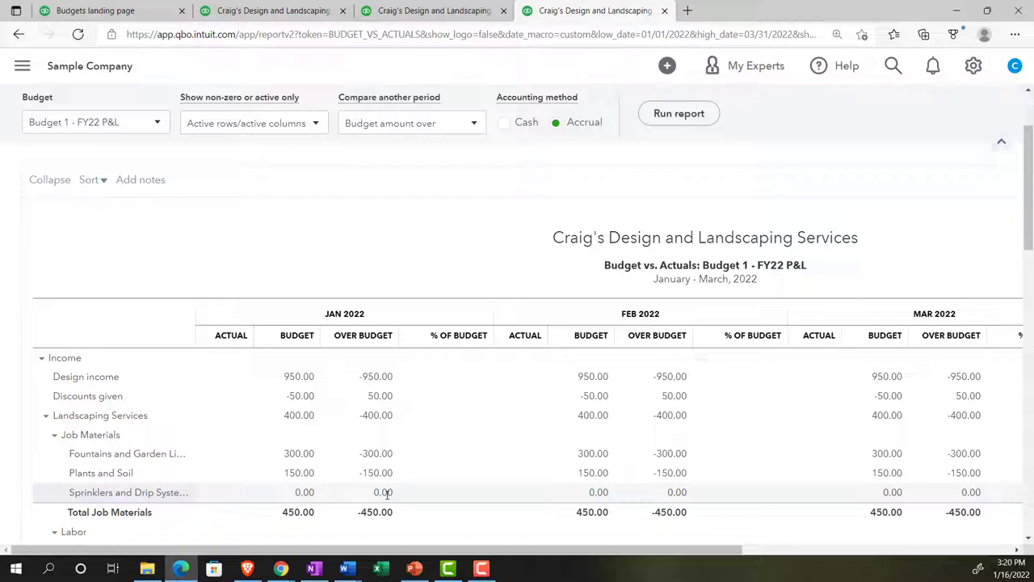
Return to the Budgets landing page listing Budget 1 for Jan 2022 - Dec 2022.
{"action": "left_click", "coordinate": [135, 13]}
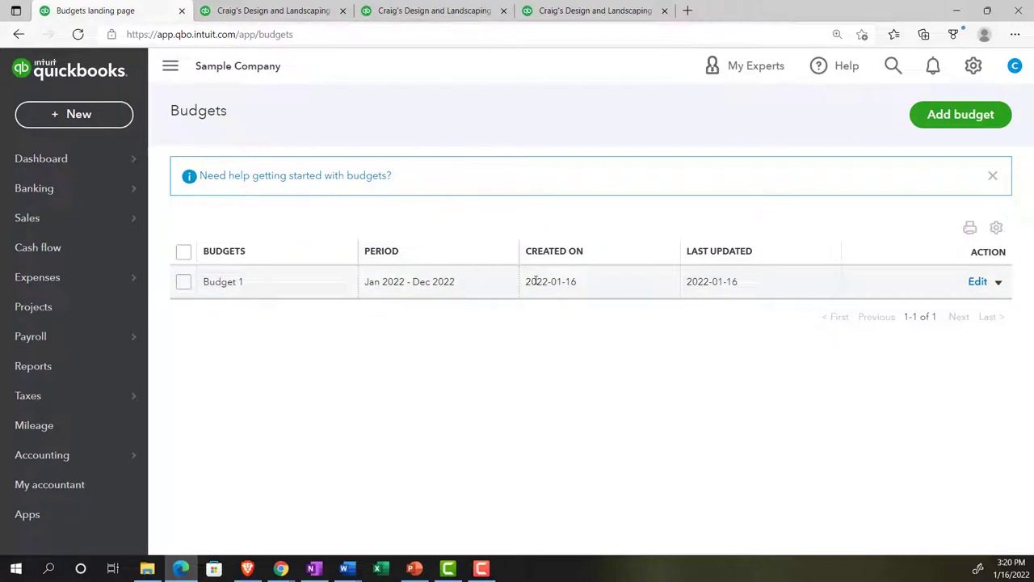
{"action": "left_click", "coordinate": [978, 282]}
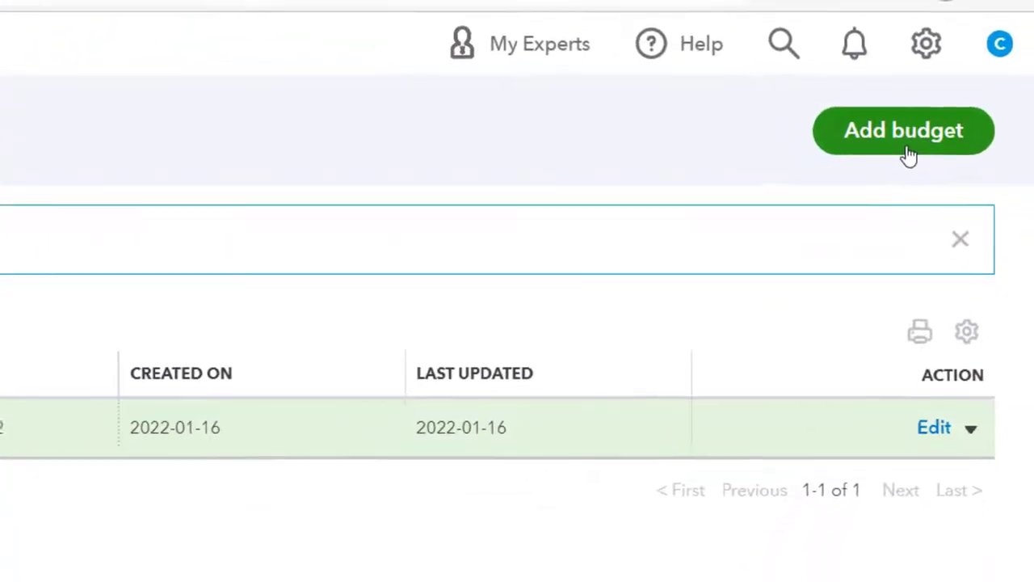